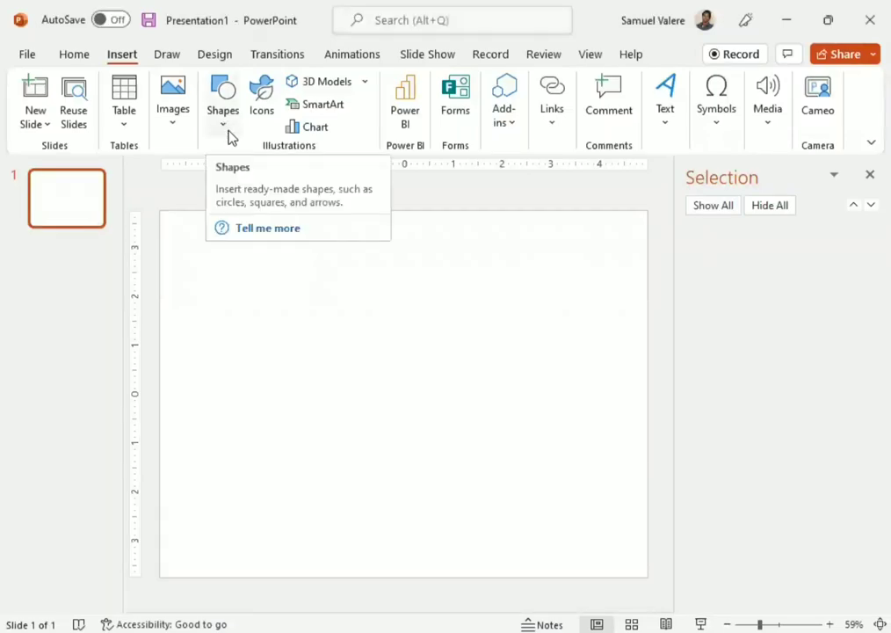
Draw a tall oval, centre it on the slide, and fill it gold.
{"action": "left_click", "coordinate": [224, 123]}
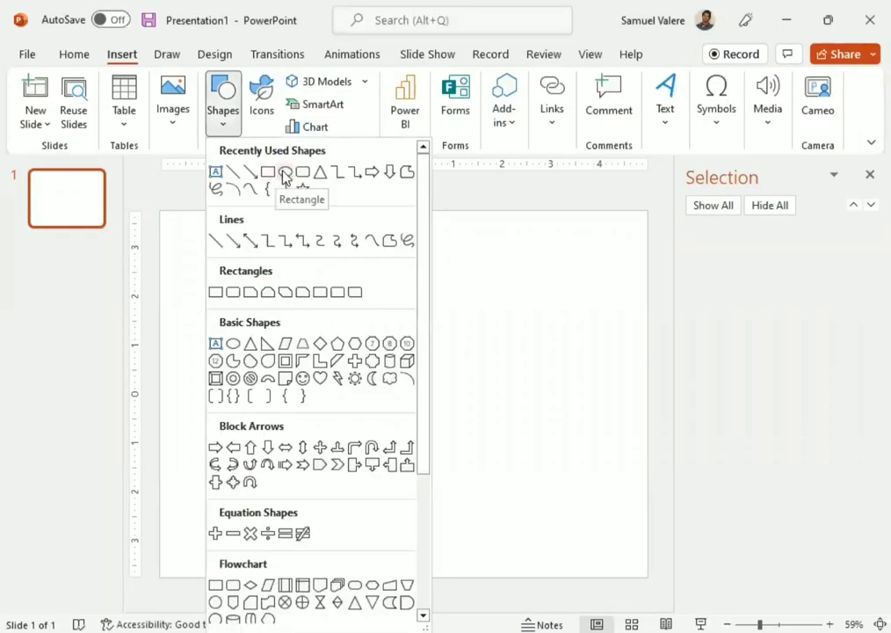
{"action": "left_click", "coordinate": [271, 172]}
{"action": "mouse_move", "coordinate": [353, 269]}
{"action": "left_mouse_down"}
{"action": "mouse_move", "coordinate": [372, 316]}
{"action": "mouse_move", "coordinate": [394, 335]}
{"action": "left_mouse_up"}
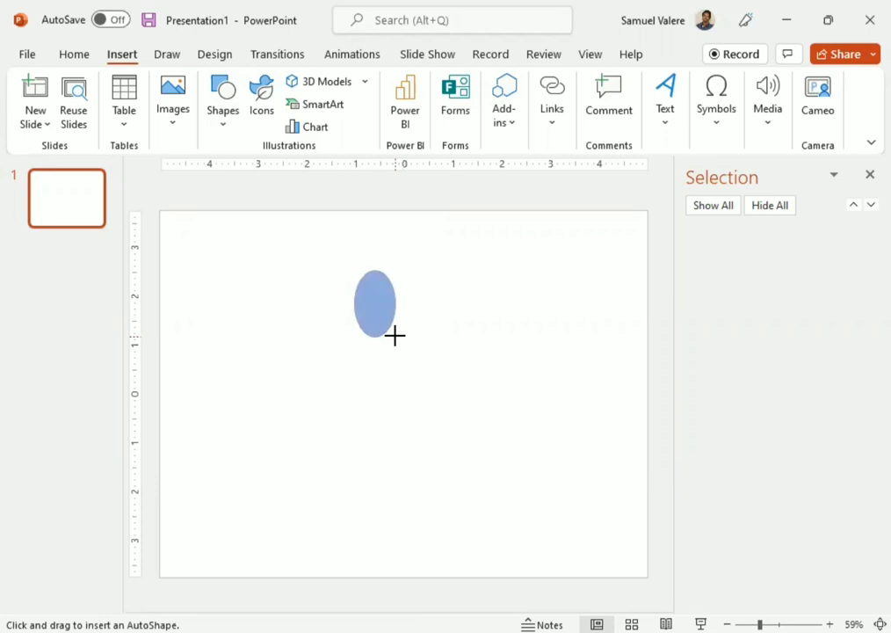
{"action": "left_click_drag", "start_coordinate": [395, 335], "coordinate": [400, 343]}
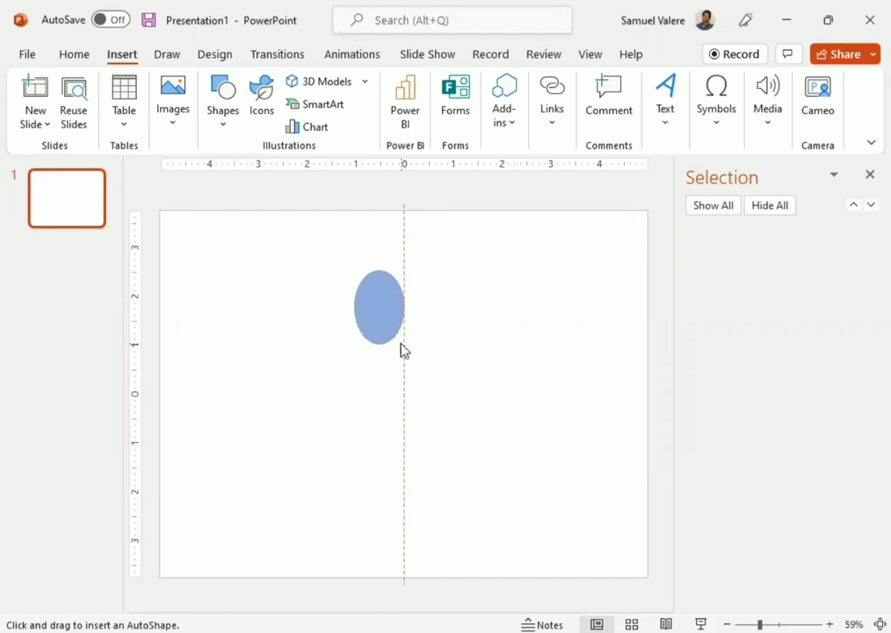
{"action": "left_click_drag", "start_coordinate": [377, 300], "coordinate": [401, 351]}
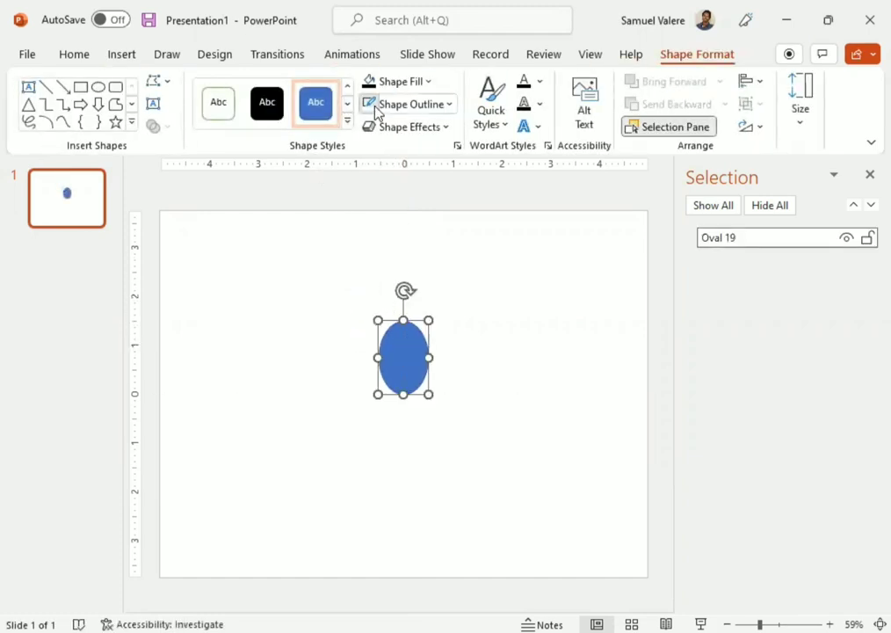
{"action": "left_click", "coordinate": [430, 82]}
{"action": "left_click", "coordinate": [472, 128]}
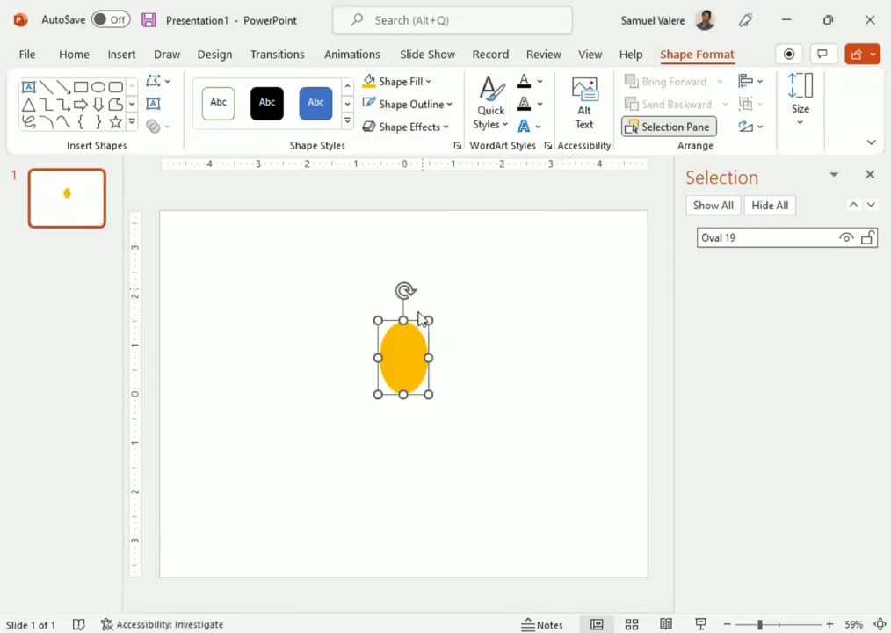
Add a blue circle and place it to the right of the gold oval.
{"action": "left_click", "coordinate": [97, 86]}
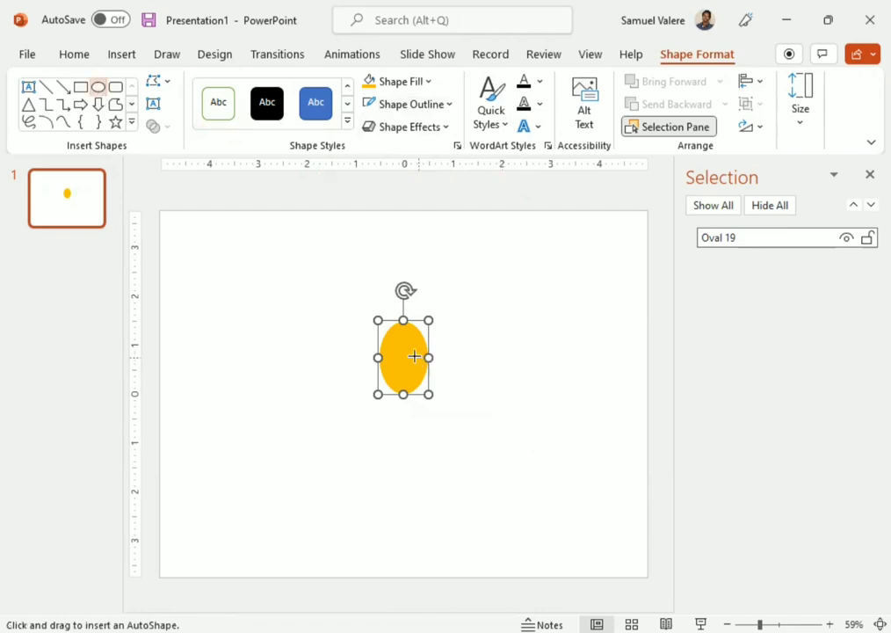
{"action": "left_click", "coordinate": [404, 348]}
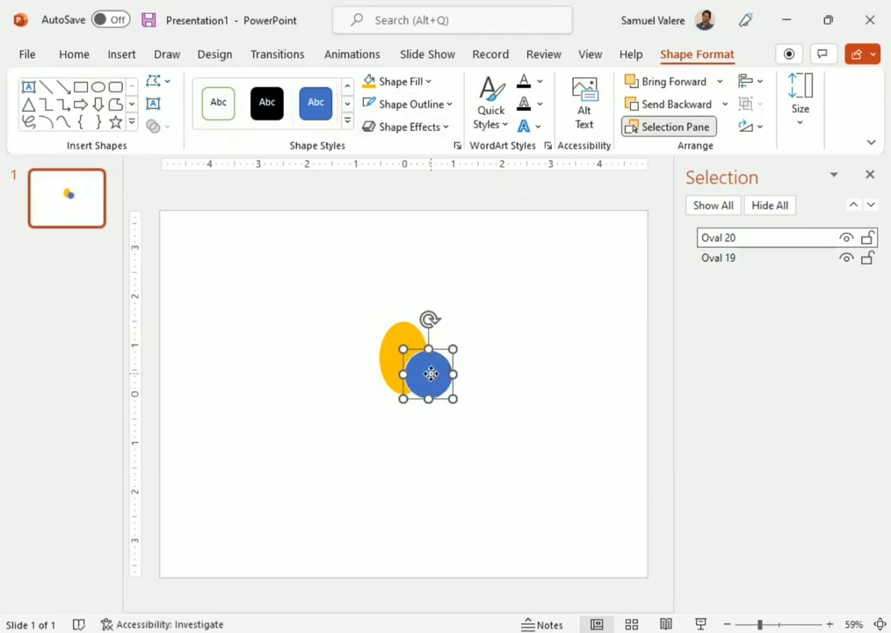
{"action": "left_click_drag", "start_coordinate": [429, 372], "coordinate": [474, 350]}
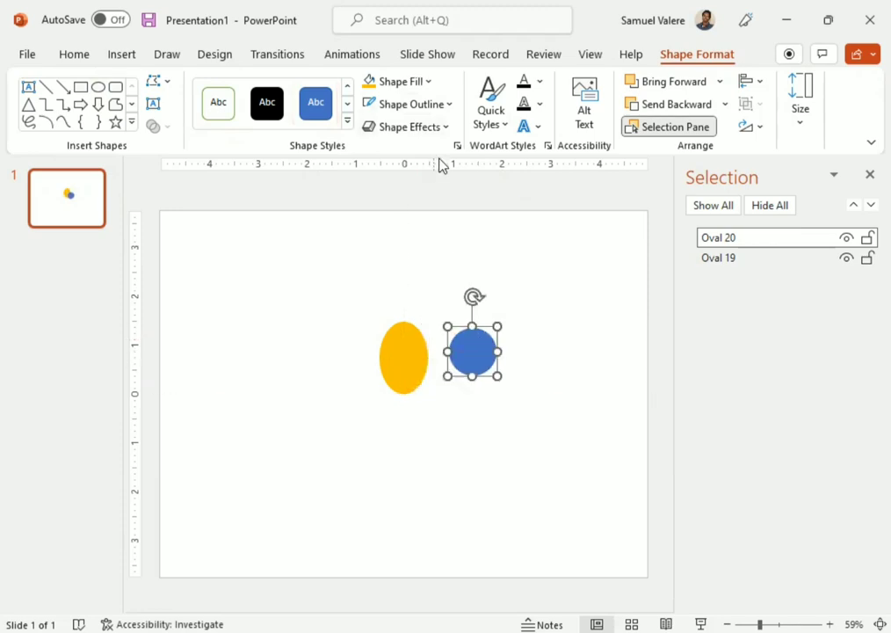
Set No Outline on both the blue circle and the gold oval.
{"action": "left_click", "coordinate": [449, 105]}
{"action": "left_click", "coordinate": [390, 297]}
{"action": "left_click", "coordinate": [398, 365]}
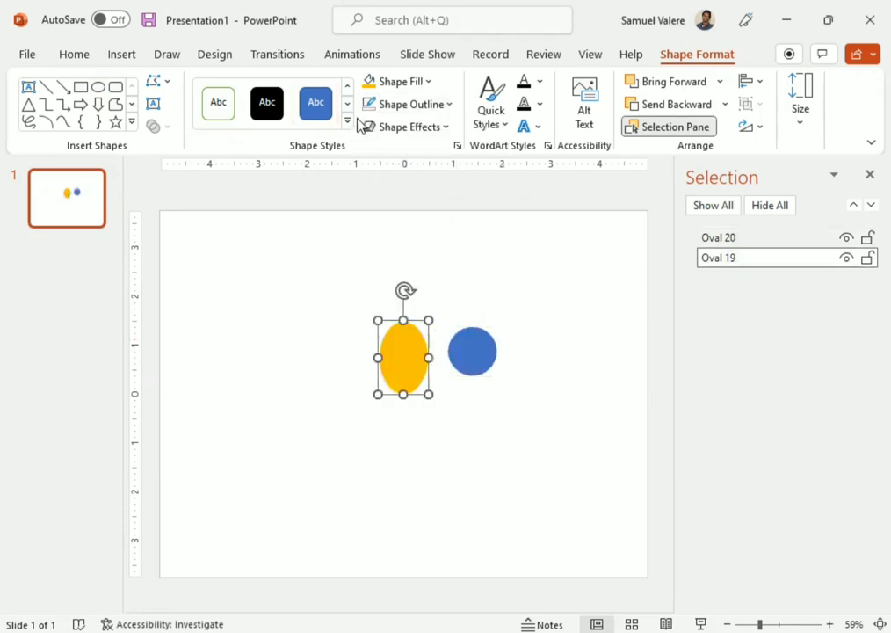
{"action": "left_click", "coordinate": [449, 106]}
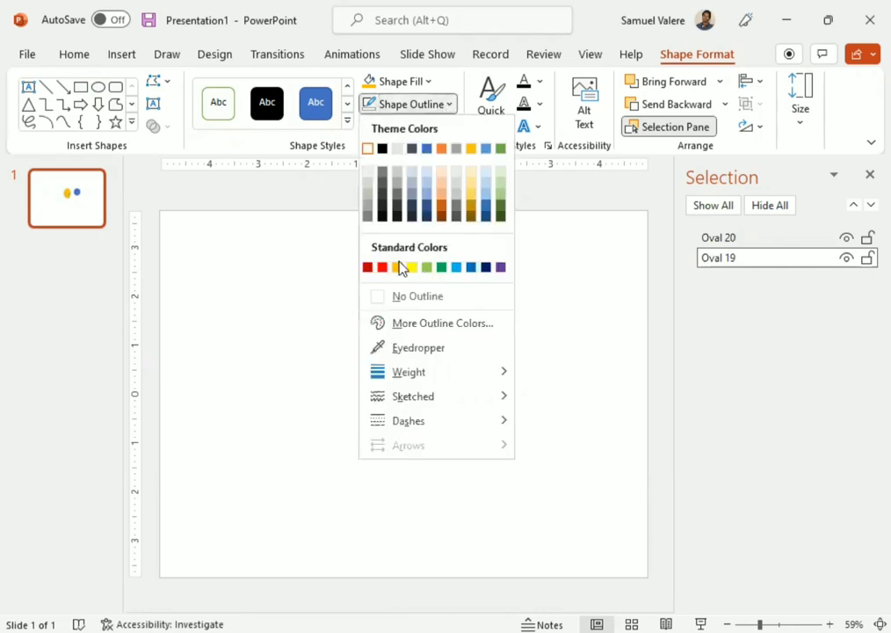
{"action": "left_click", "coordinate": [410, 295]}
{"action": "left_click", "coordinate": [455, 354]}
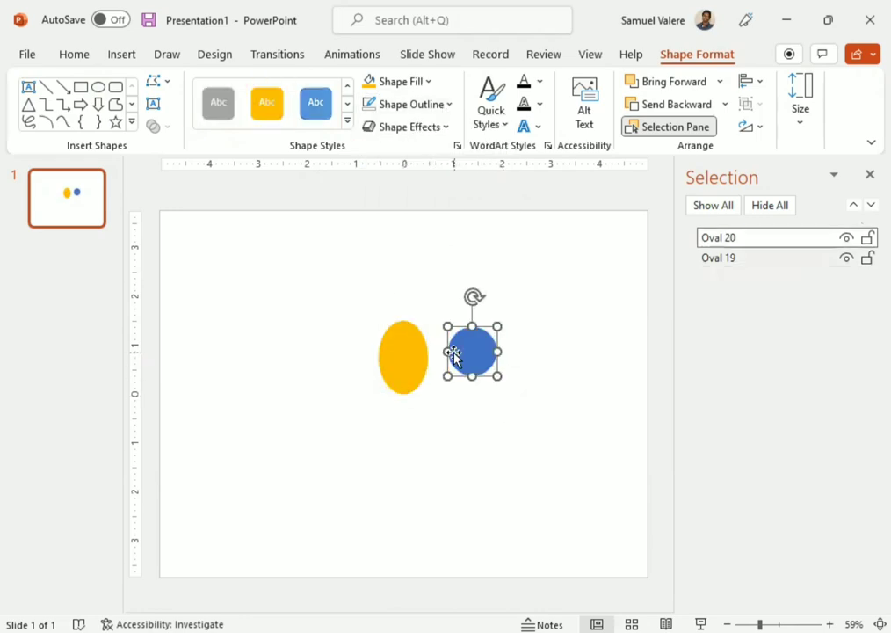
Delete the circle's bottom anchor point with Edit Points to make a half-dome.
{"action": "right_click", "coordinate": [476, 358]}
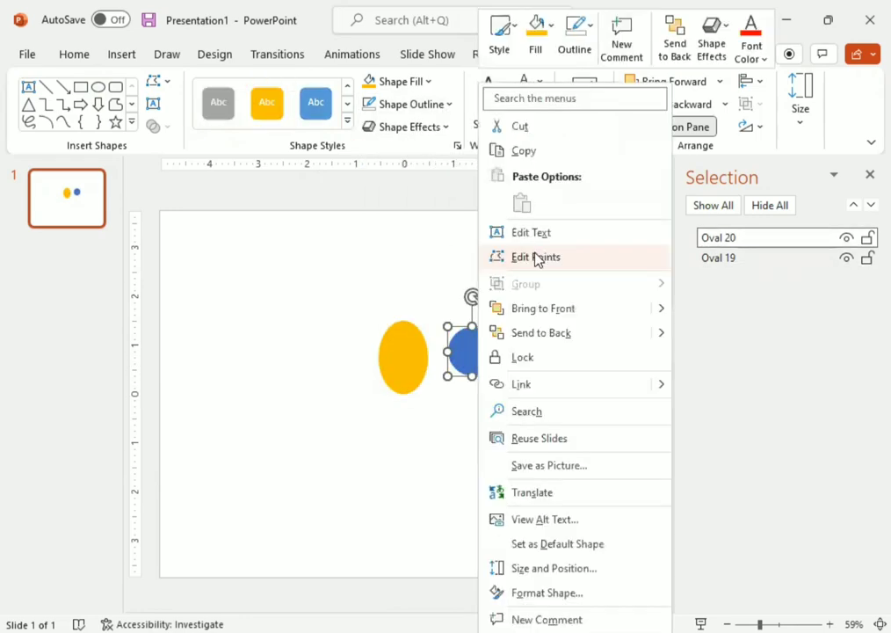
{"action": "left_click", "coordinate": [535, 256]}
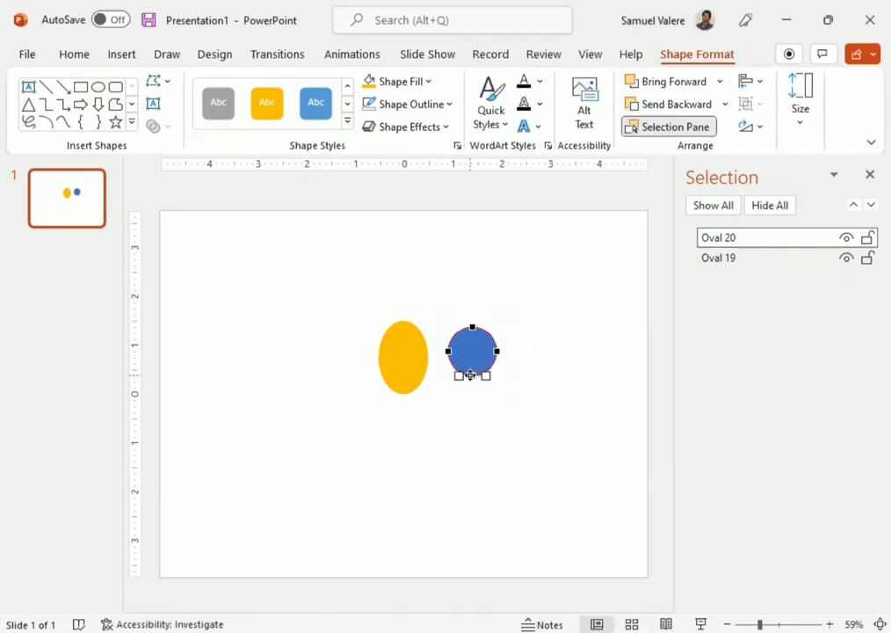
{"action": "right_click", "coordinate": [470, 376]}
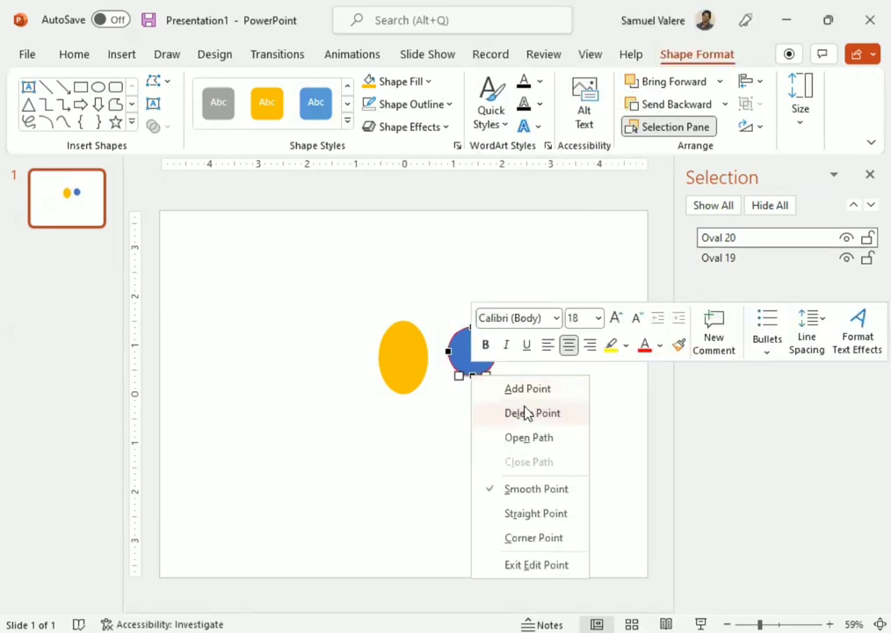
{"action": "left_click", "coordinate": [526, 413]}
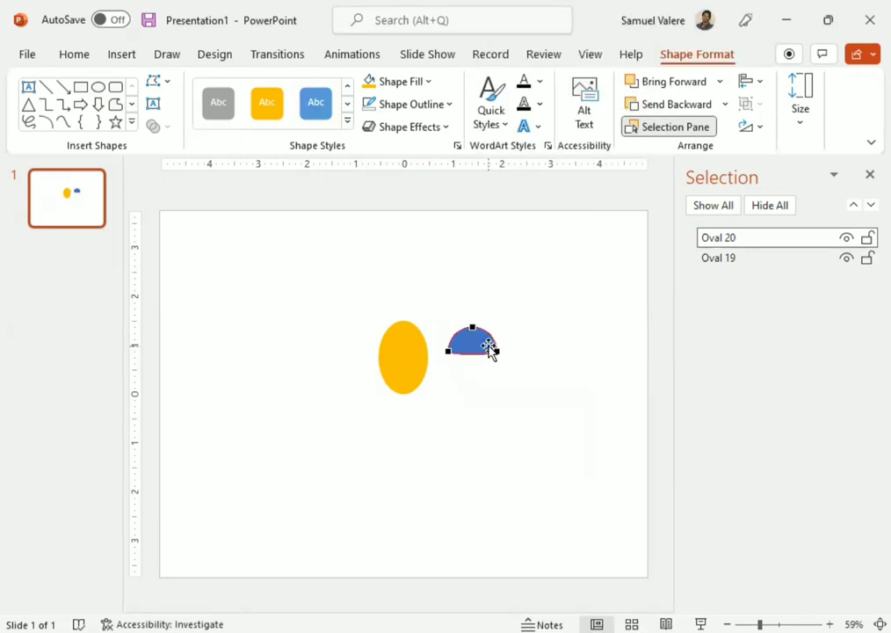
Fill the half-dome white and lay it over the gold oval's top half.
{"action": "left_click", "coordinate": [428, 81]}
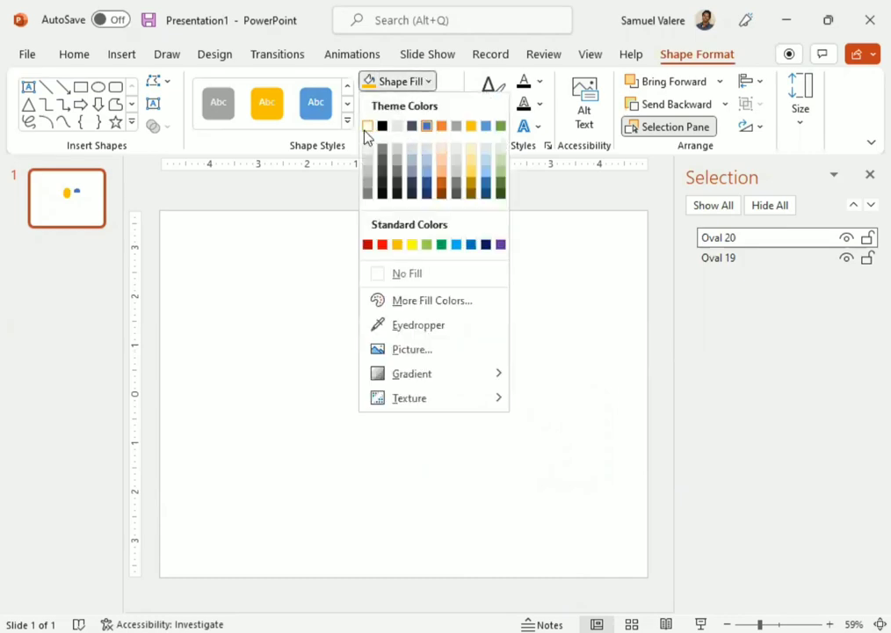
{"action": "left_click", "coordinate": [366, 127]}
{"action": "left_click_drag", "start_coordinate": [443, 349], "coordinate": [409, 344]}
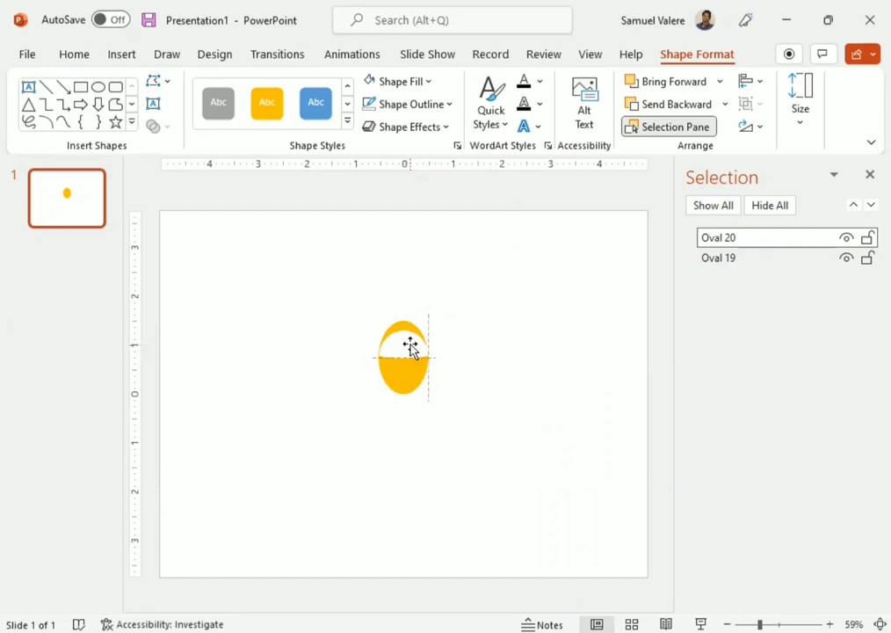
{"action": "left_click", "coordinate": [393, 376]}
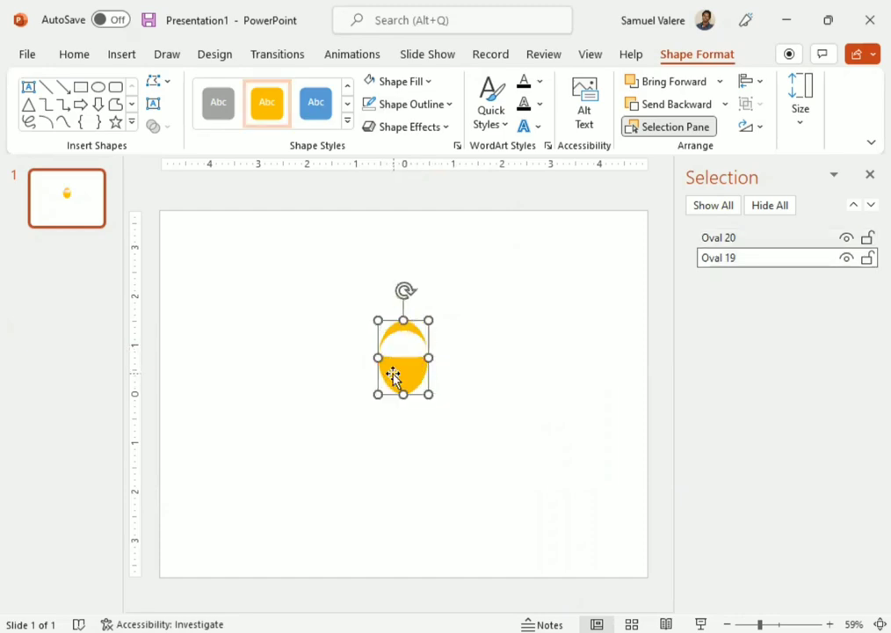
Stretch the gold oval taller and realign the white dome across its top.
{"action": "left_click_drag", "start_coordinate": [428, 394], "coordinate": [436, 392]}
{"action": "left_click_drag", "start_coordinate": [407, 344], "coordinate": [412, 347]}
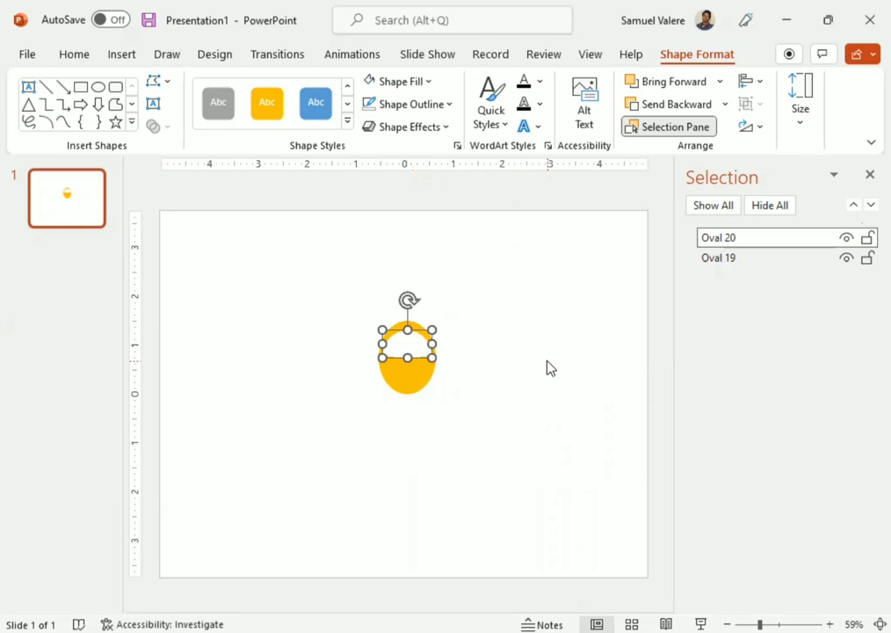
{"action": "left_click", "coordinate": [413, 380]}
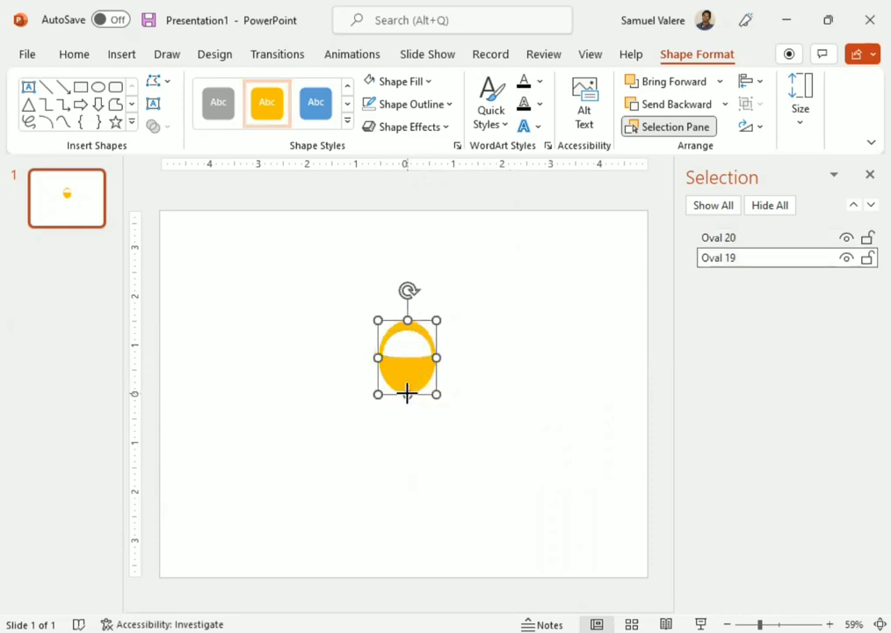
{"action": "left_click_drag", "start_coordinate": [407, 393], "coordinate": [407, 393]}
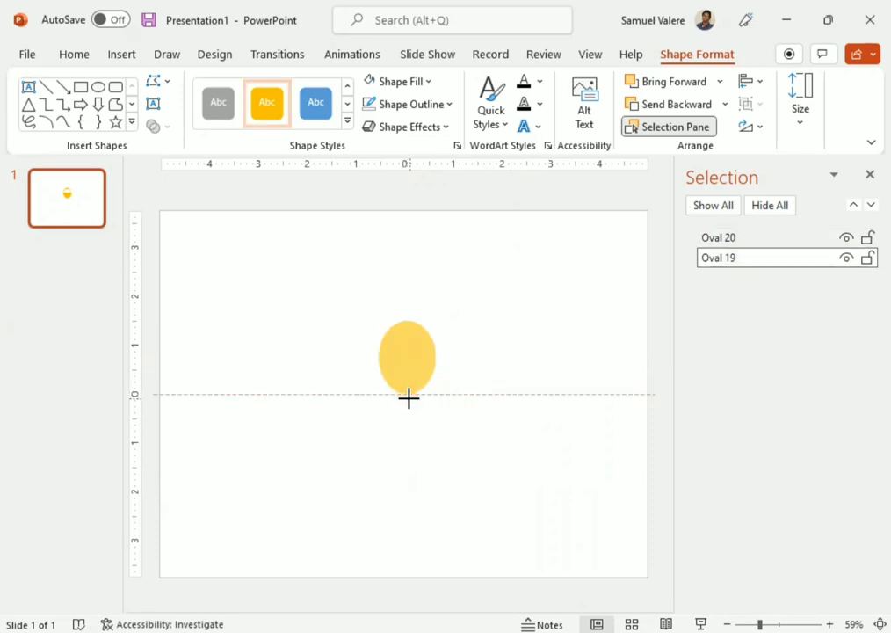
{"action": "left_click_drag", "start_coordinate": [407, 394], "coordinate": [407, 395]}
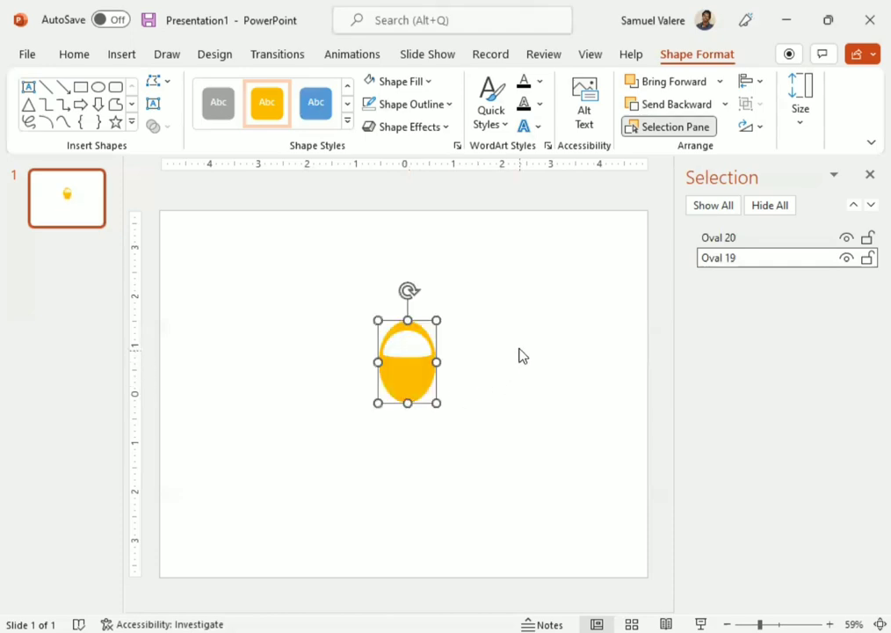
{"action": "left_click", "coordinate": [518, 354]}
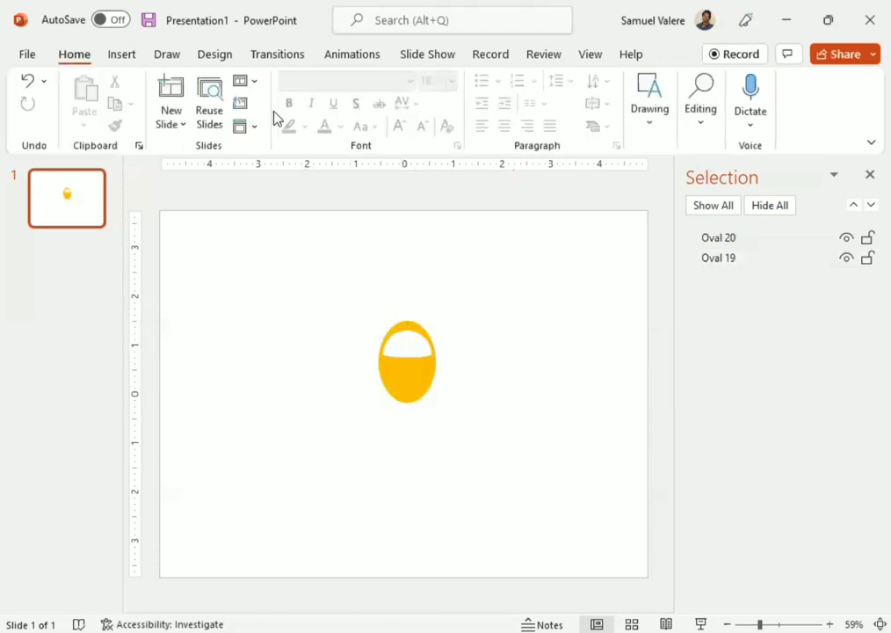
{"action": "left_click", "coordinate": [133, 56]}
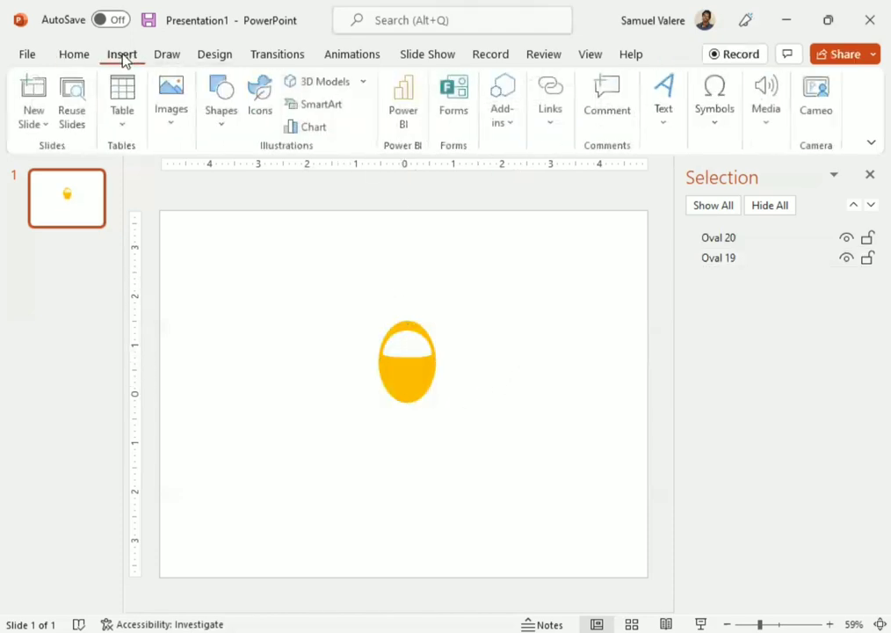
{"action": "left_click", "coordinate": [226, 129]}
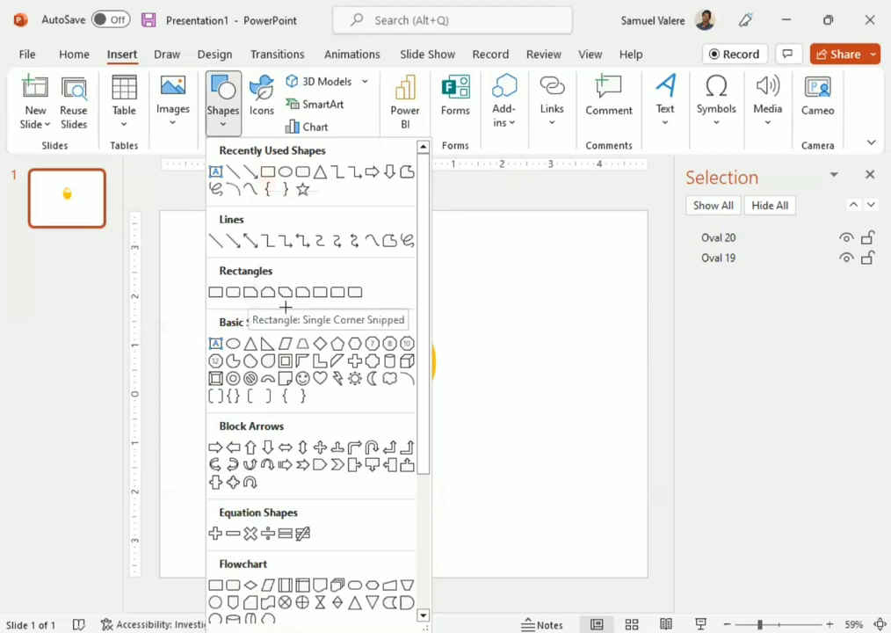
{"action": "left_click", "coordinate": [286, 307]}
{"action": "left_click_drag", "start_coordinate": [447, 358], "coordinate": [583, 374]}
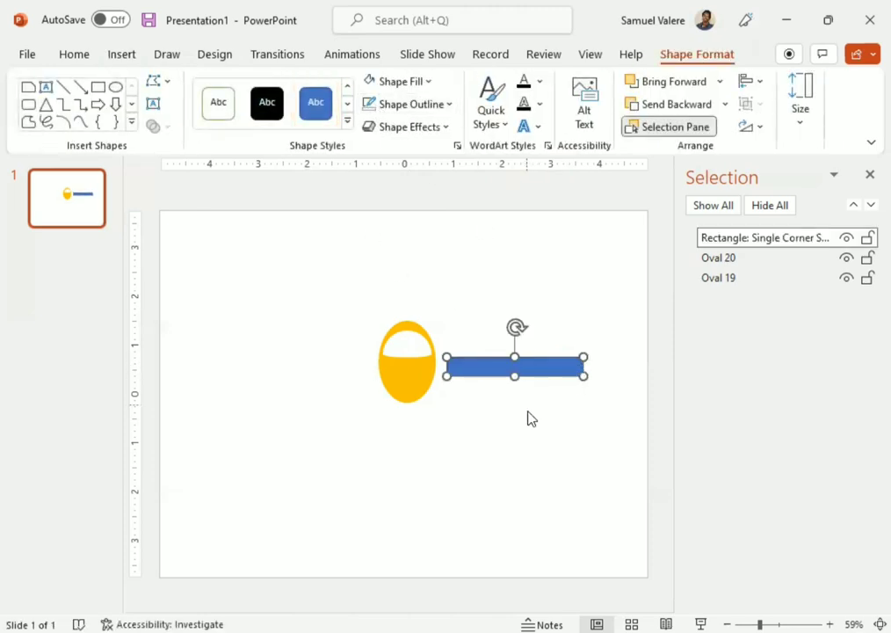
{"action": "key", "text": "Delete"}
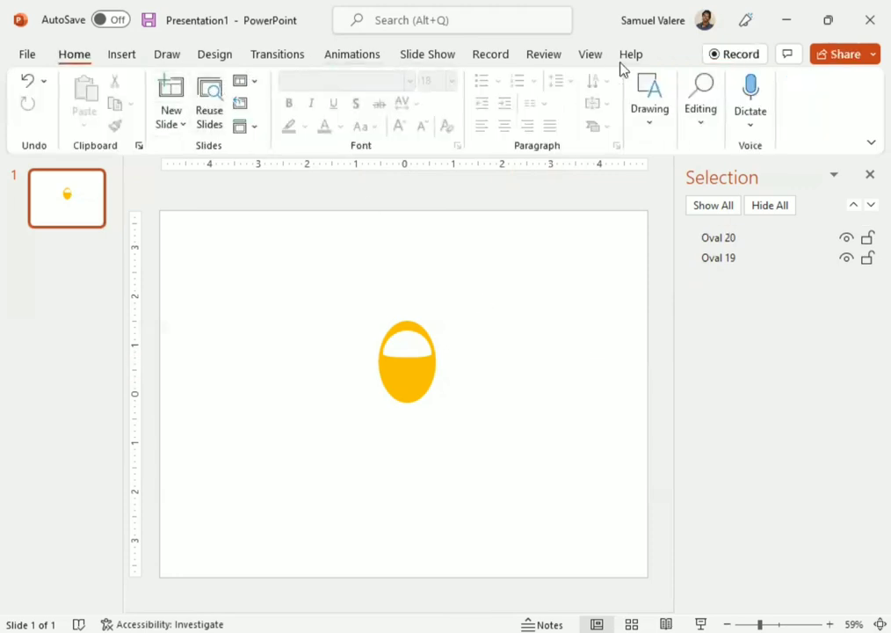
Draw a long rectangular bar to the right of the oval.
{"action": "left_click", "coordinate": [121, 54]}
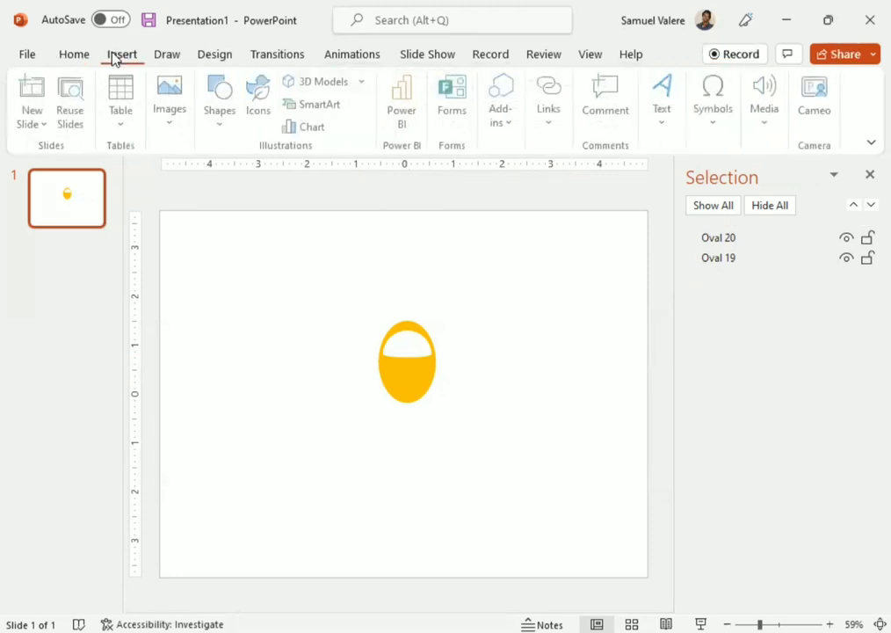
{"action": "left_click", "coordinate": [223, 101]}
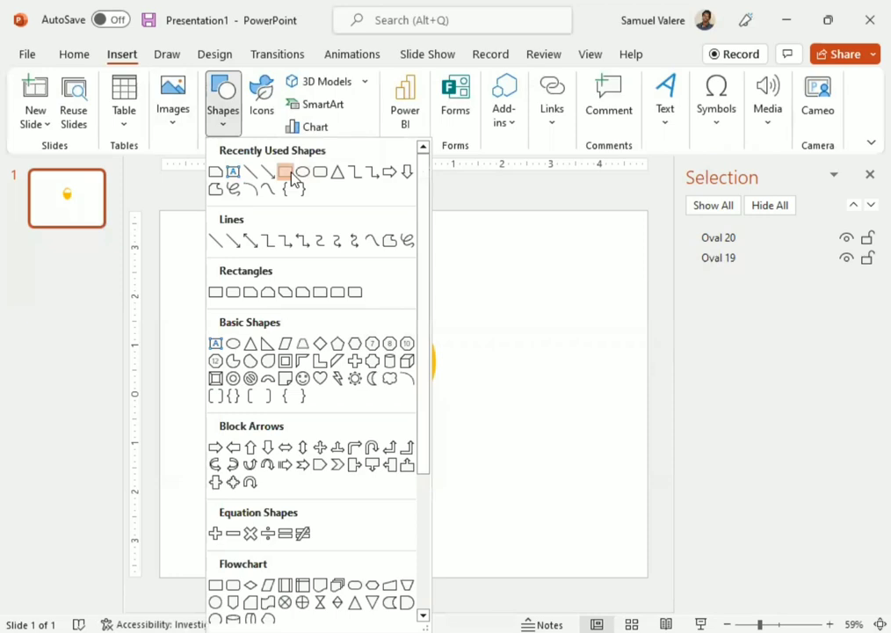
{"action": "left_click", "coordinate": [286, 173]}
{"action": "left_click_drag", "start_coordinate": [465, 356], "coordinate": [605, 378]}
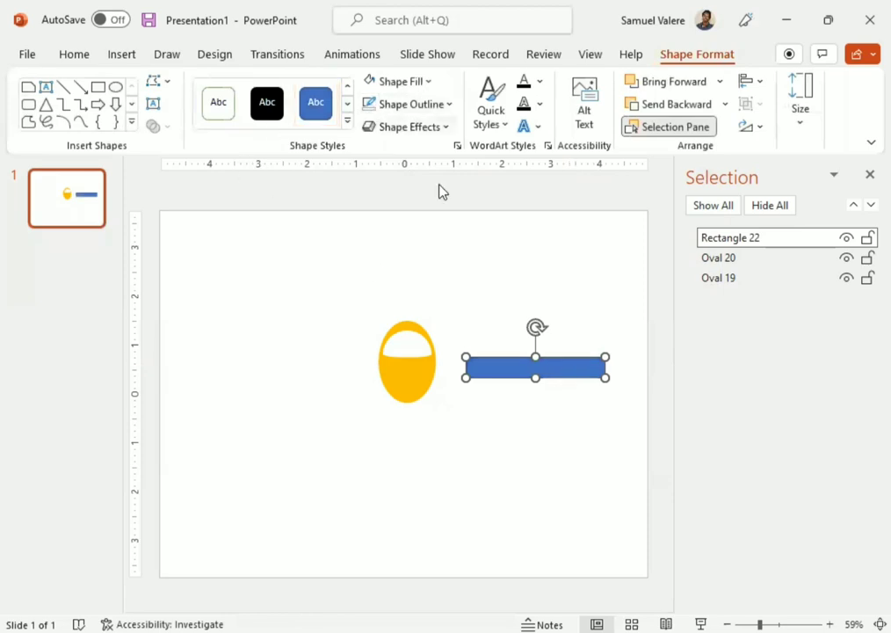
Raise the bar's bottom corner points with Edit Points to make a thin tapered wing.
{"action": "right_click", "coordinate": [546, 368]}
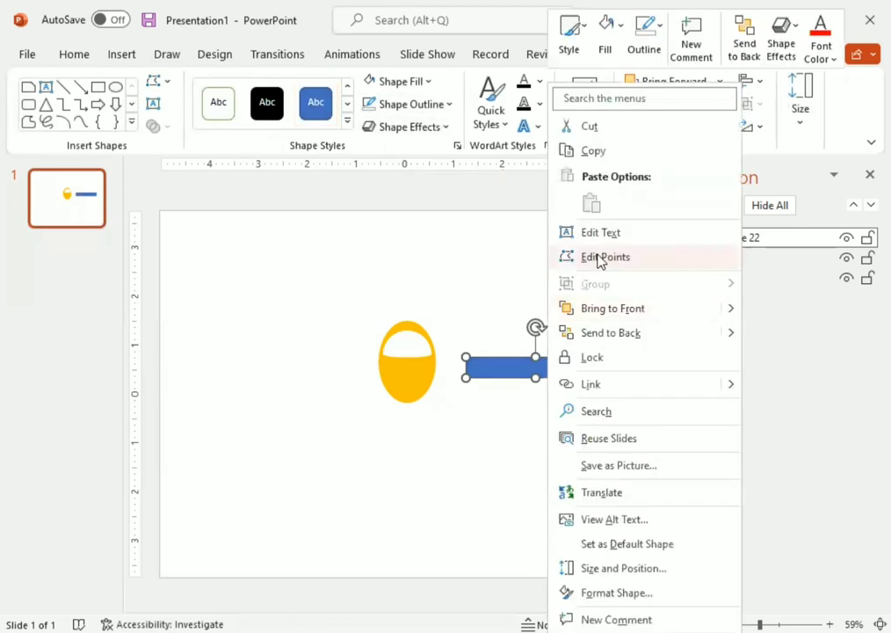
{"action": "left_click", "coordinate": [596, 258]}
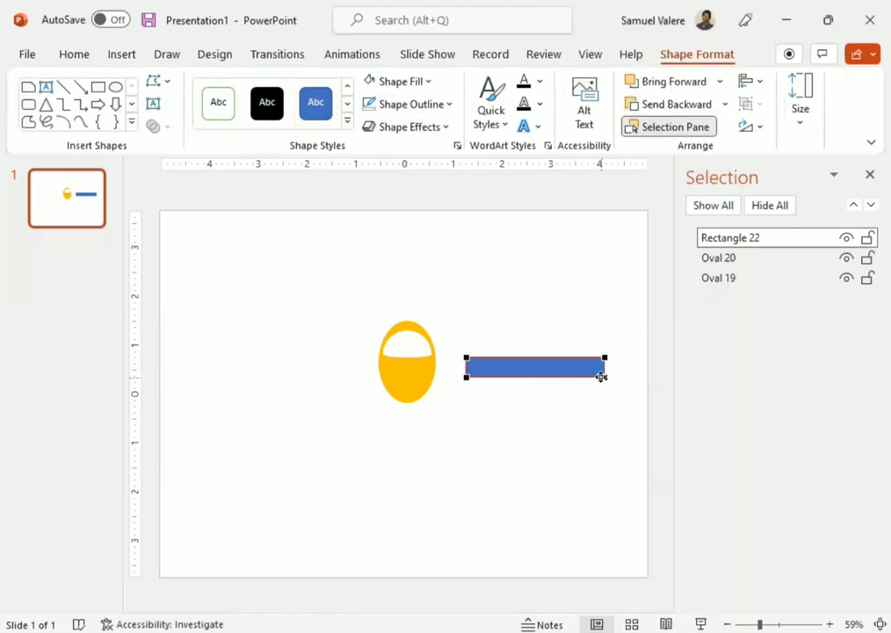
{"action": "left_click_drag", "start_coordinate": [603, 376], "coordinate": [601, 370]}
{"action": "left_click_drag", "start_coordinate": [601, 370], "coordinate": [601, 363]}
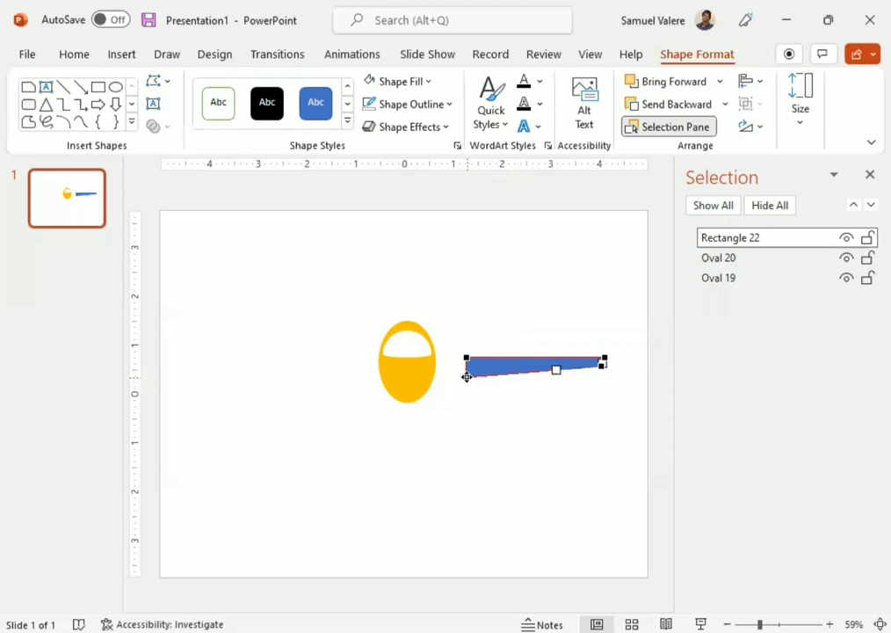
{"action": "left_click_drag", "start_coordinate": [466, 376], "coordinate": [465, 367]}
{"action": "left_click", "coordinate": [534, 398]}
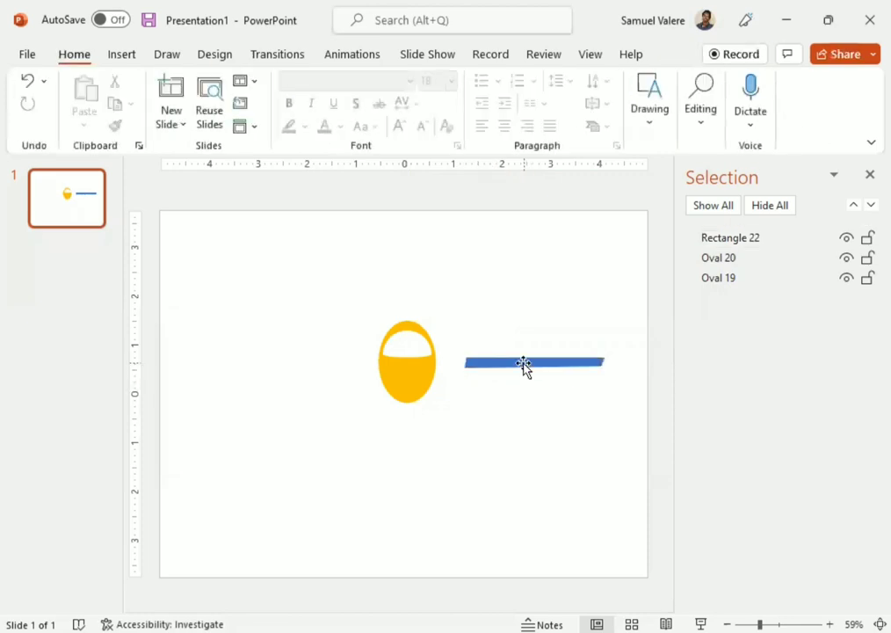
{"action": "left_click", "coordinate": [523, 363]}
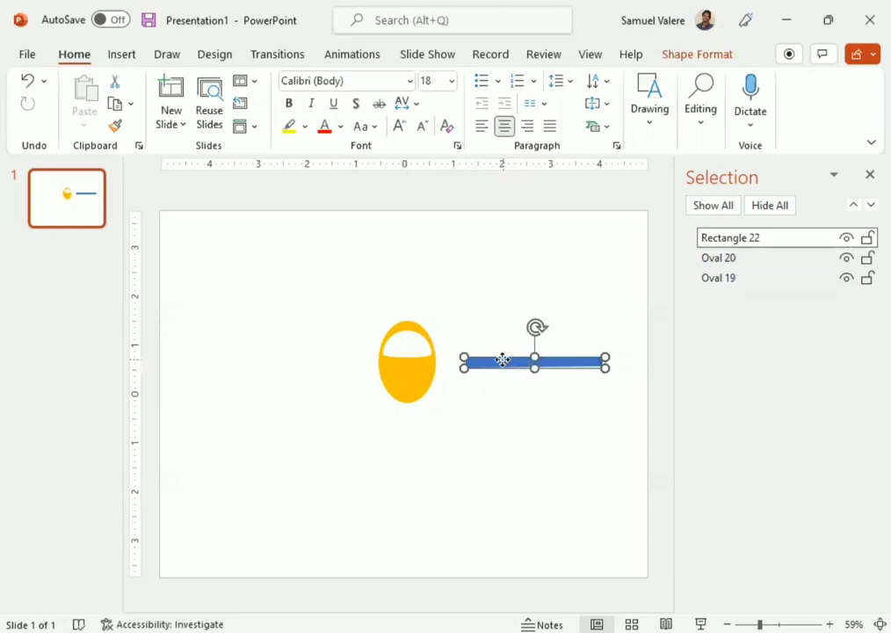
{"action": "right_click", "coordinate": [503, 361]}
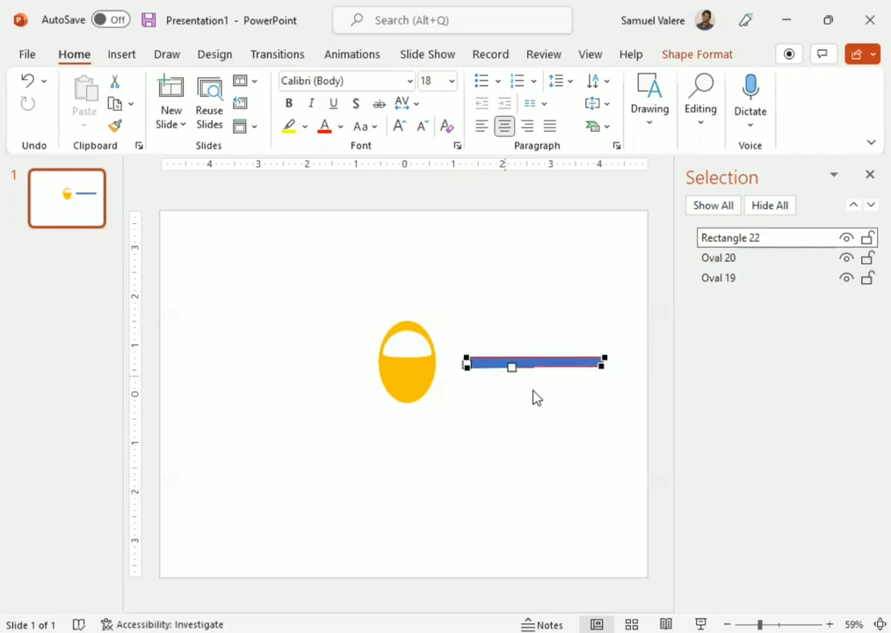
{"action": "left_click", "coordinate": [571, 414]}
{"action": "left_click", "coordinate": [568, 363]}
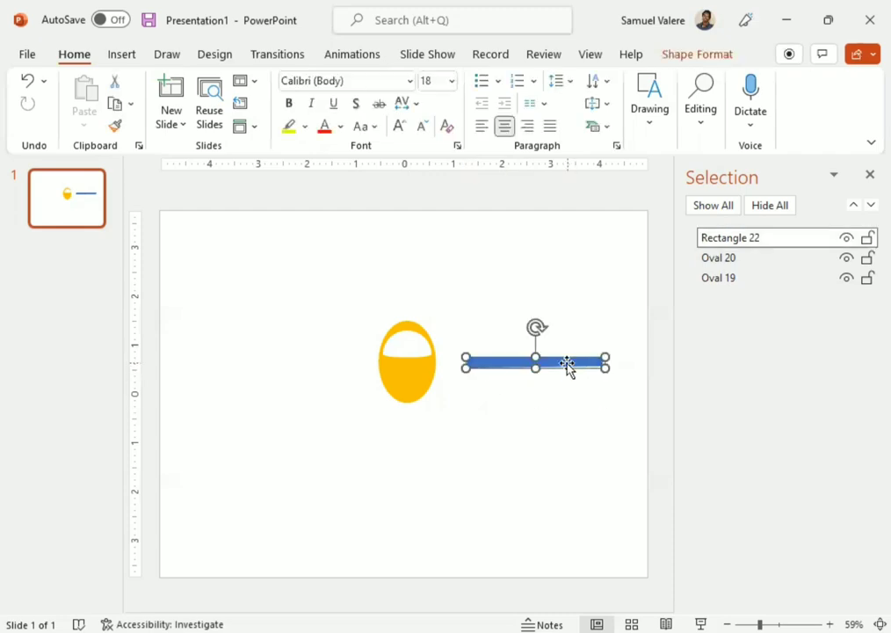
Duplicate the wing, flip the copy horizontally, and place the wings on either side of the oval.
{"action": "key", "text": "ctrl+d"}
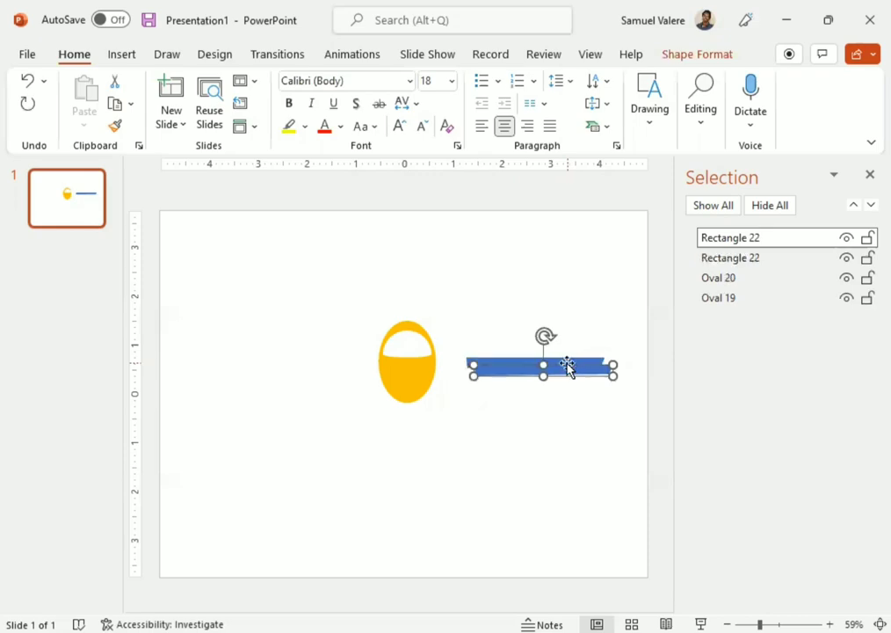
{"action": "left_click_drag", "start_coordinate": [568, 364], "coordinate": [537, 388]}
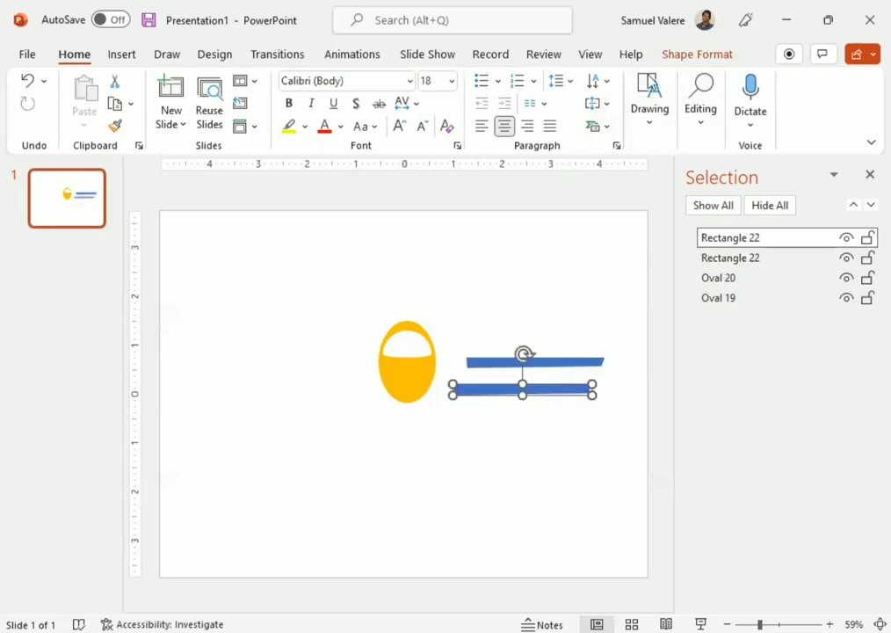
{"action": "left_click", "coordinate": [672, 55]}
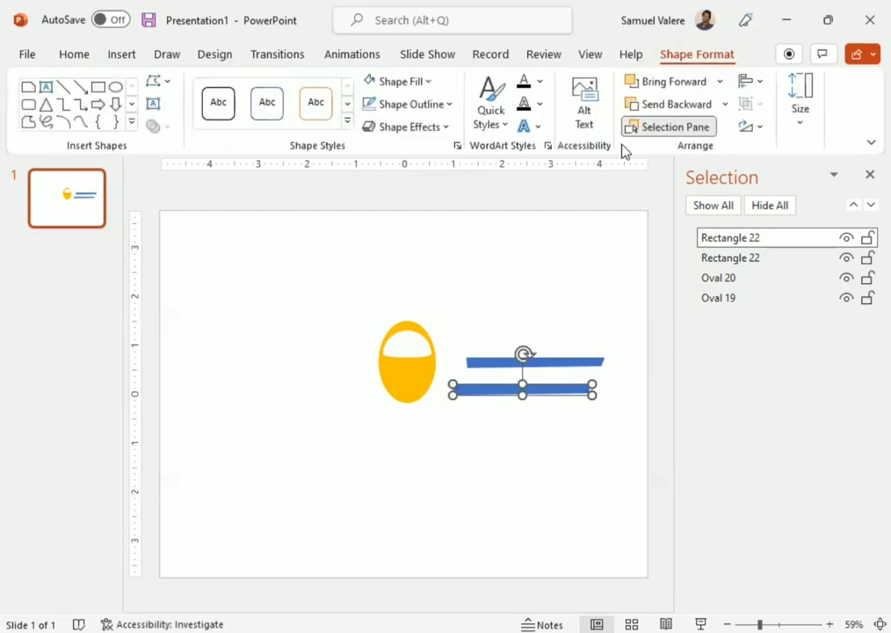
{"action": "left_click", "coordinate": [753, 127]}
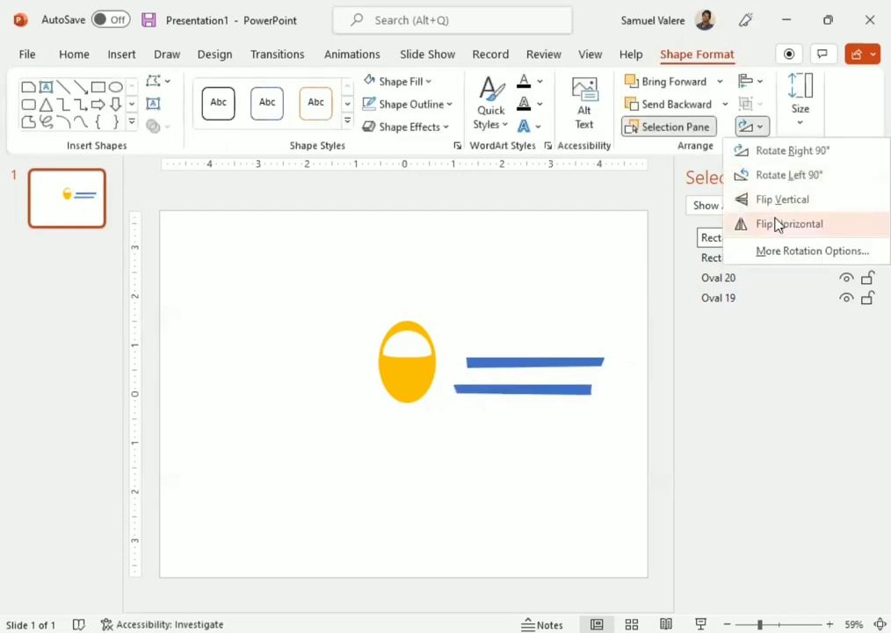
{"action": "left_click", "coordinate": [777, 225]}
{"action": "mouse_move", "coordinate": [541, 384]}
{"action": "left_mouse_down"}
{"action": "mouse_move", "coordinate": [384, 352]}
{"action": "mouse_move", "coordinate": [336, 367]}
{"action": "left_mouse_up"}
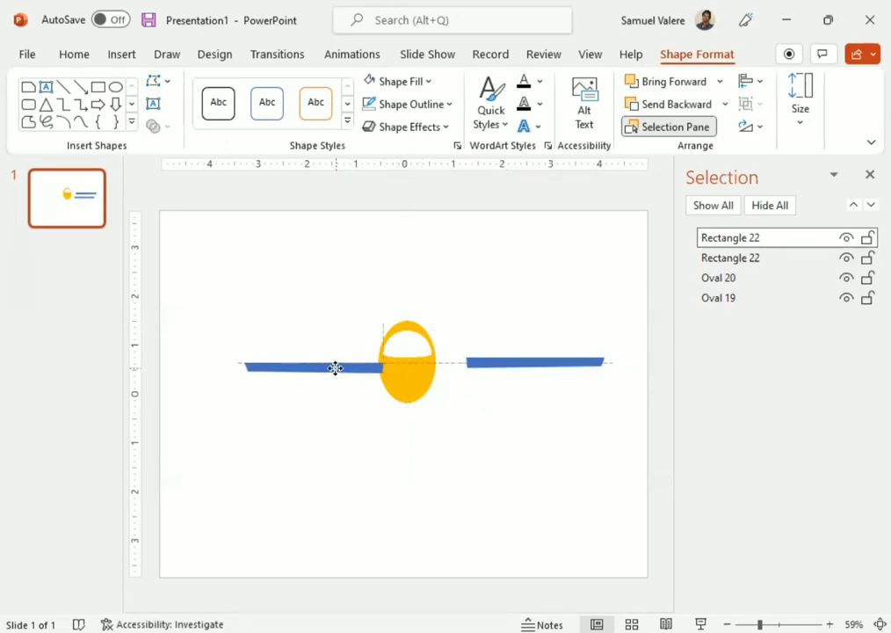
{"action": "left_click_drag", "start_coordinate": [335, 367], "coordinate": [335, 367]}
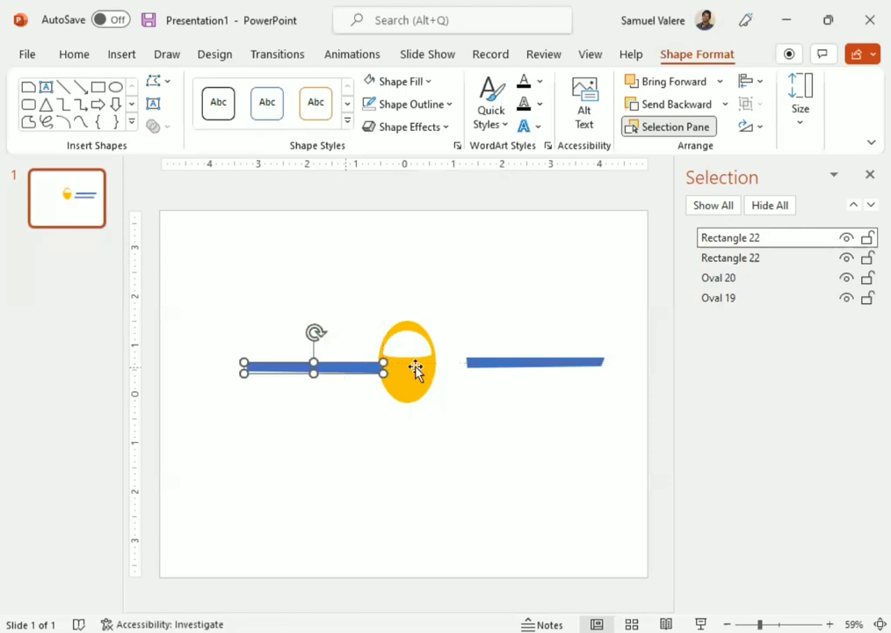
{"action": "left_click_drag", "start_coordinate": [531, 370], "coordinate": [495, 370]}
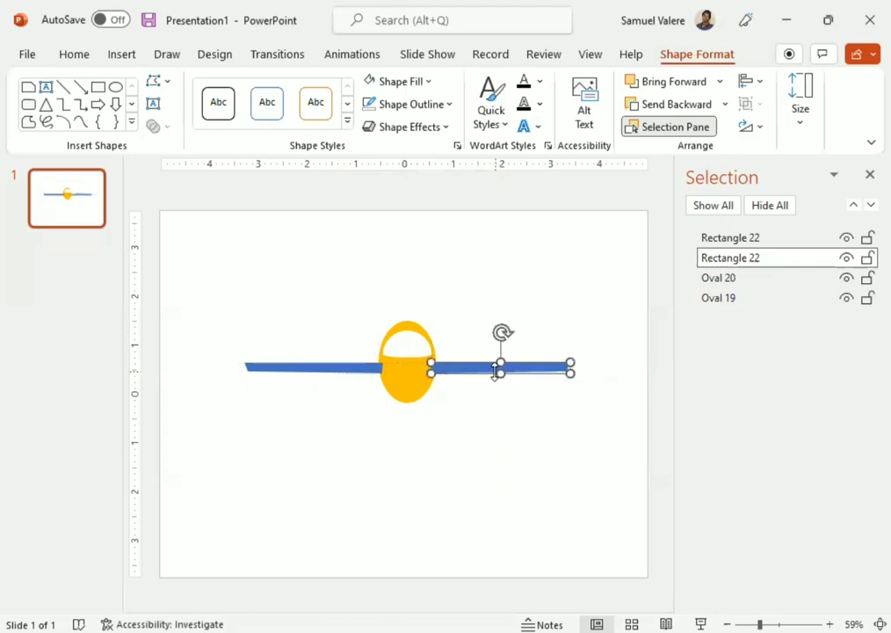
Fill both wings gold.
{"action": "left_click", "coordinate": [304, 364], "text": "shift"}
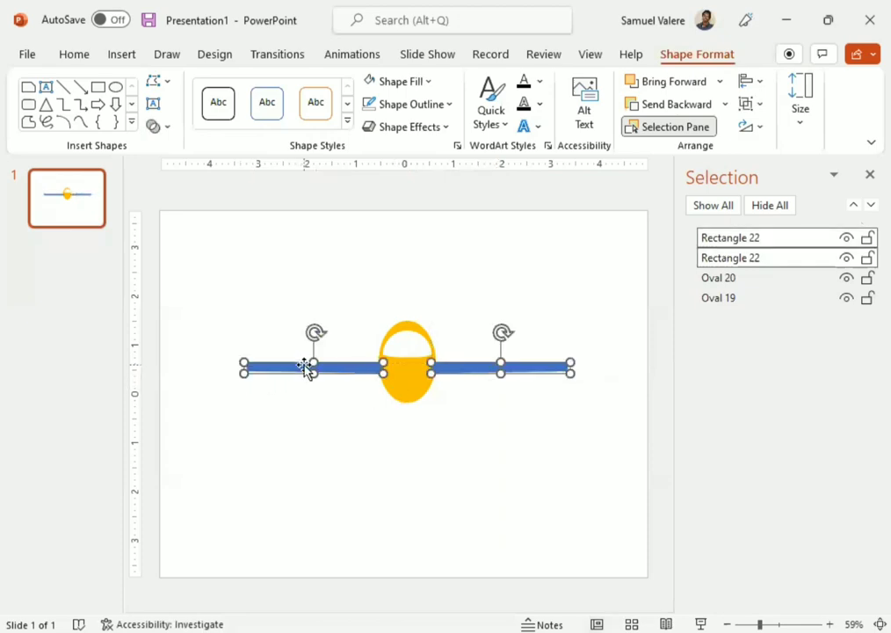
{"action": "left_click", "coordinate": [429, 82]}
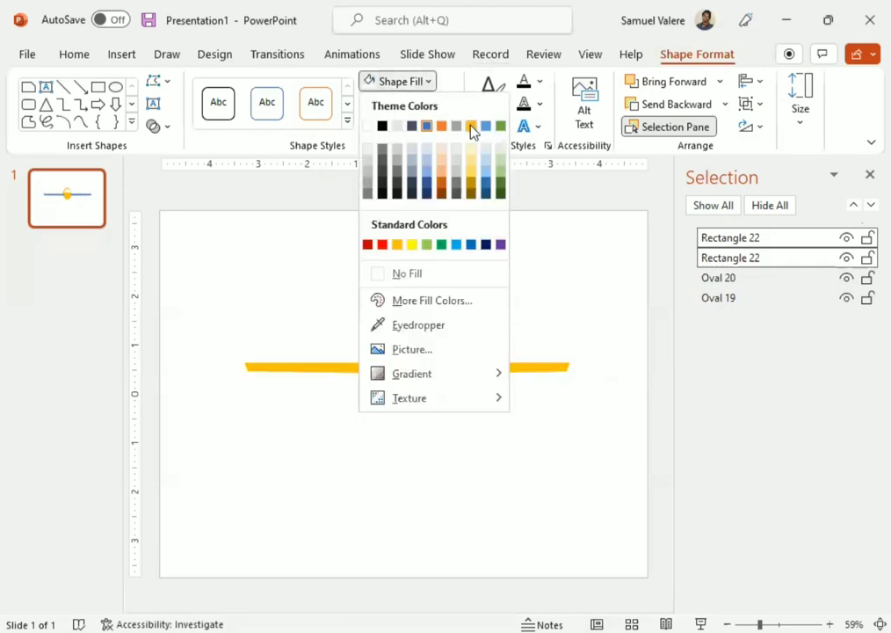
{"action": "left_click", "coordinate": [473, 128]}
{"action": "left_click", "coordinate": [494, 472]}
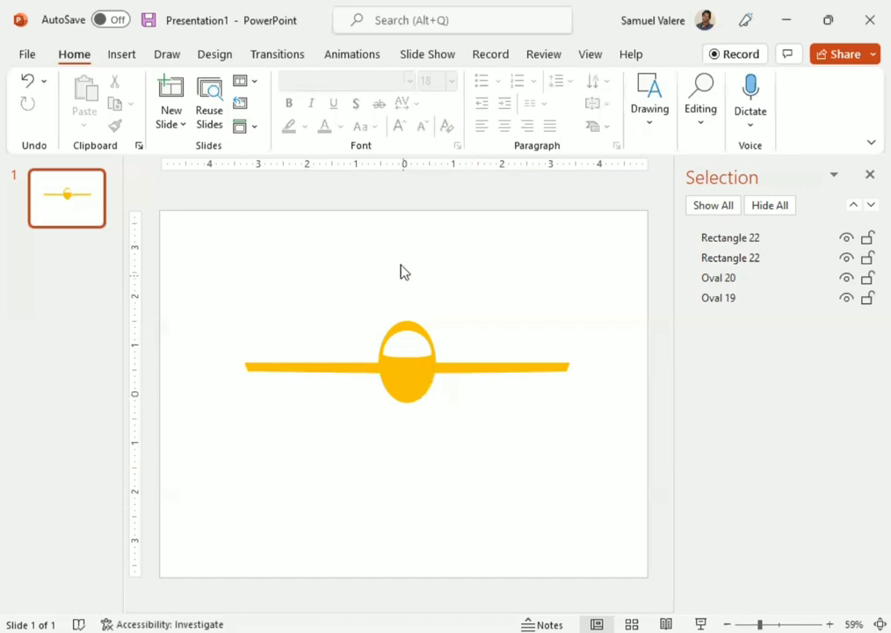
Draw a narrow isosceles triangle above the oval.
{"action": "left_click", "coordinate": [122, 55]}
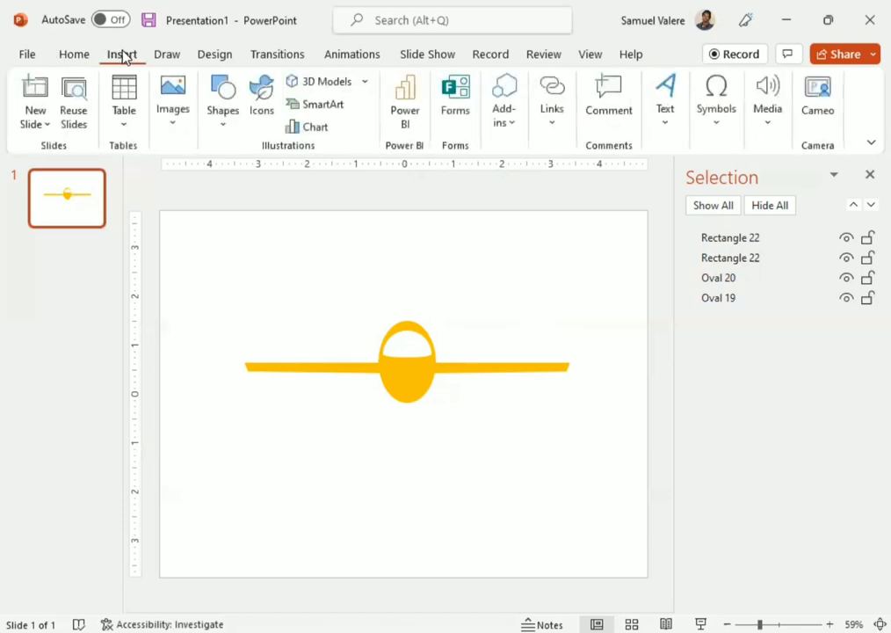
{"action": "left_click", "coordinate": [223, 123]}
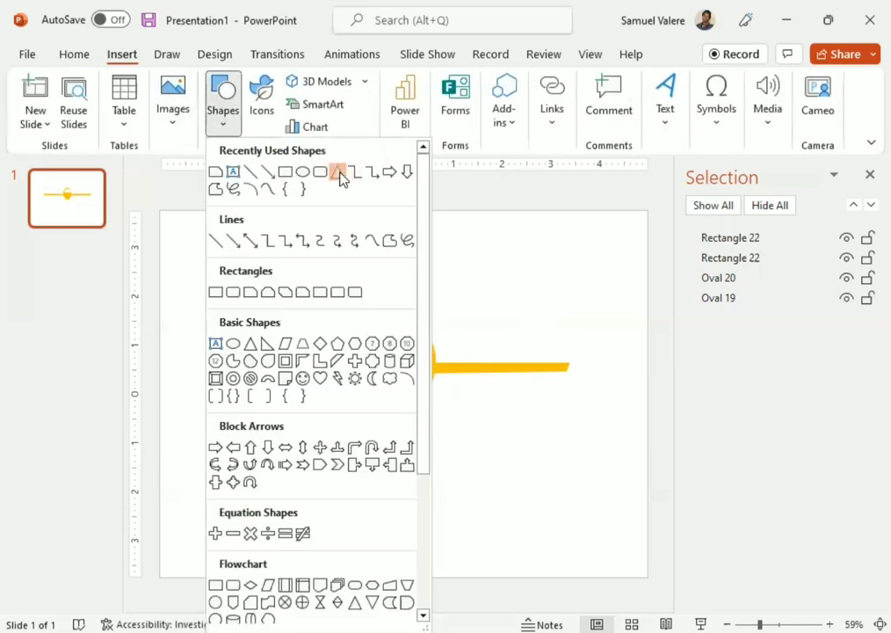
{"action": "left_click", "coordinate": [340, 173]}
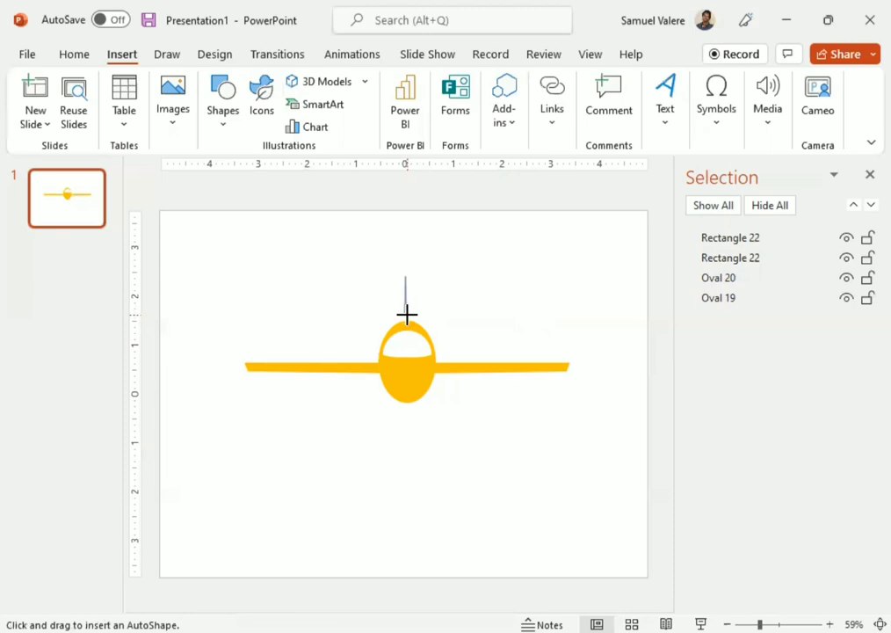
{"action": "left_click_drag", "start_coordinate": [407, 313], "coordinate": [406, 316]}
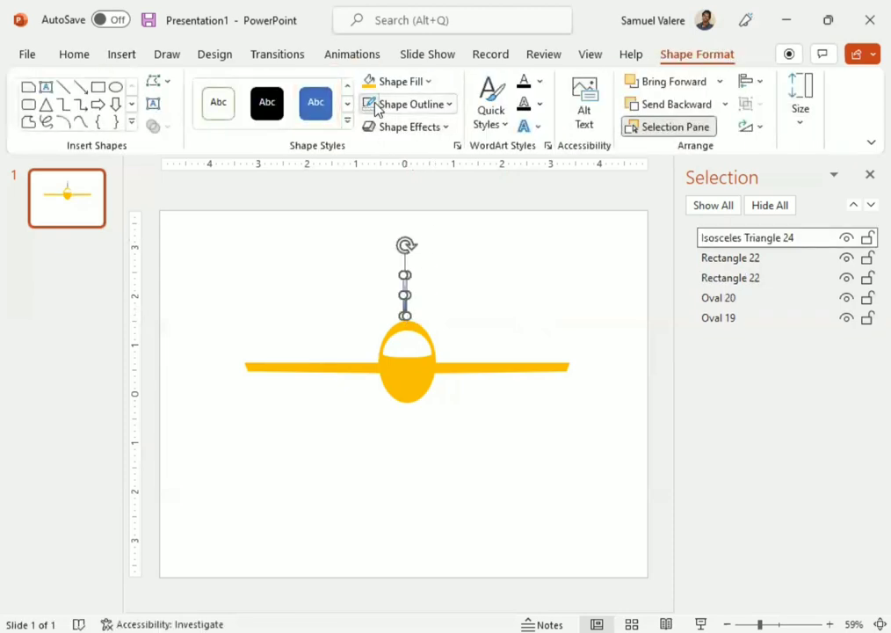
{"action": "left_click", "coordinate": [457, 280]}
Move the triangle down onto the oval's top and nudge it into place.
{"action": "left_click", "coordinate": [404, 296]}
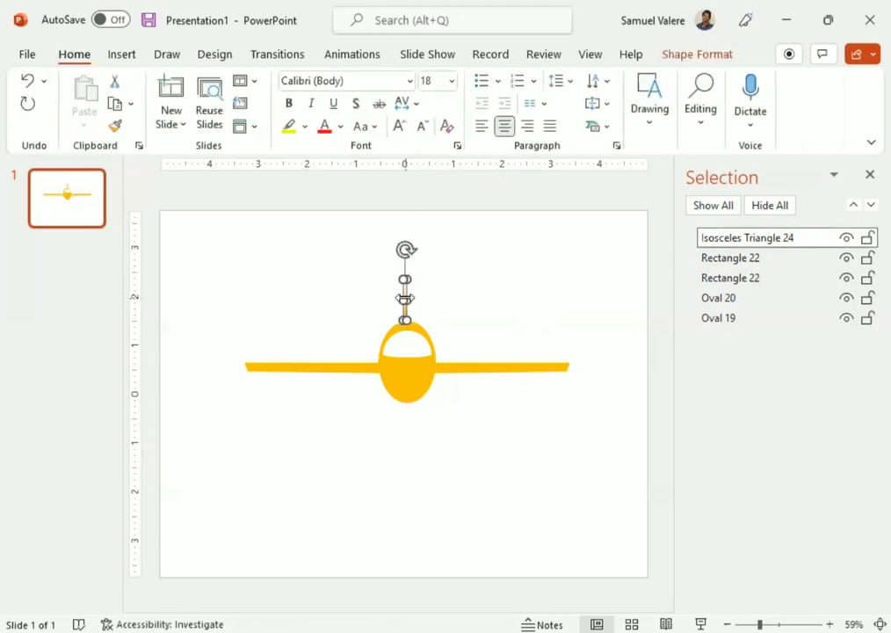
{"action": "left_click_drag", "start_coordinate": [404, 296], "coordinate": [405, 303]}
{"action": "key", "text": "Right"}
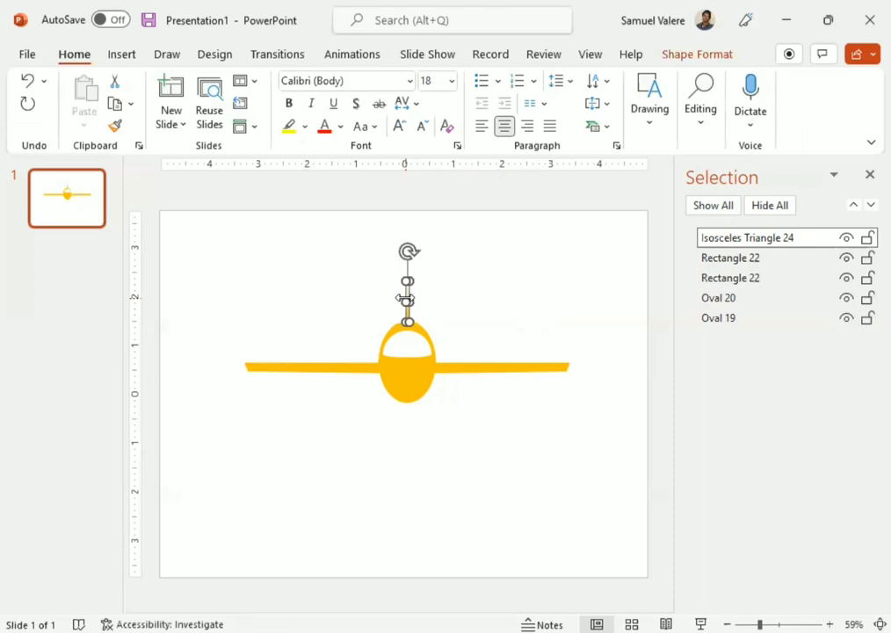
{"action": "left_click_drag", "start_coordinate": [405, 302], "coordinate": [405, 301]}
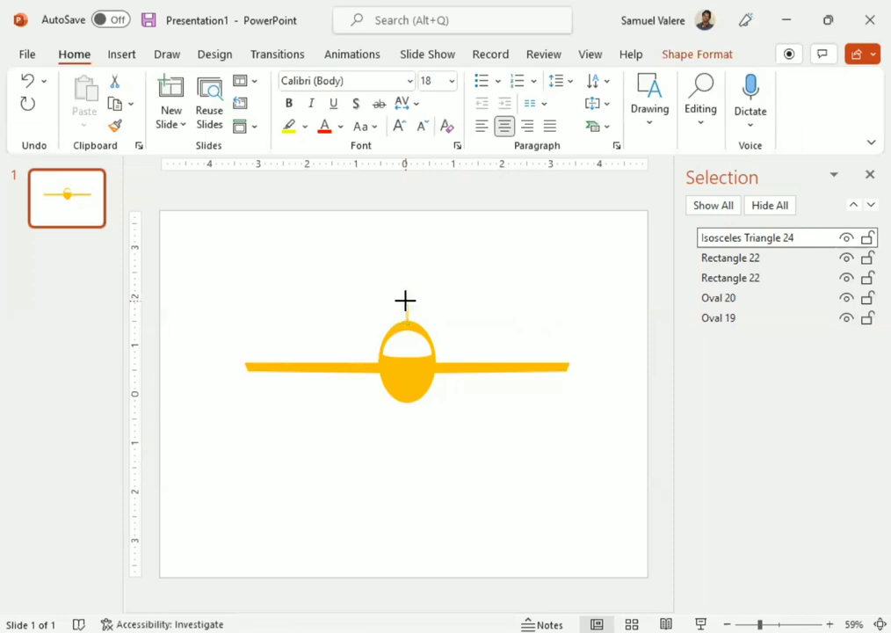
{"action": "key", "text": "ctrl+y"}
{"action": "left_click", "coordinate": [519, 299]}
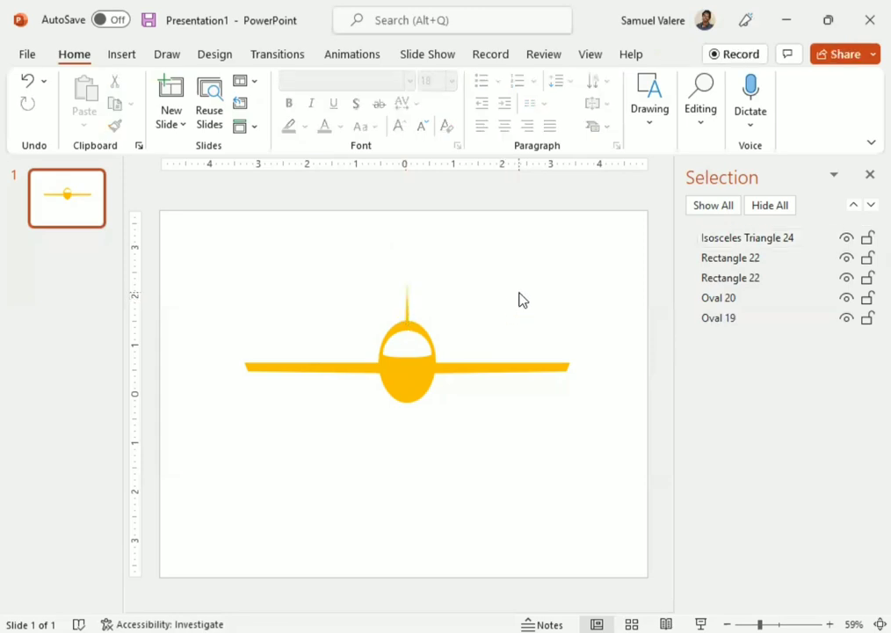
{"action": "left_click", "coordinate": [122, 56]}
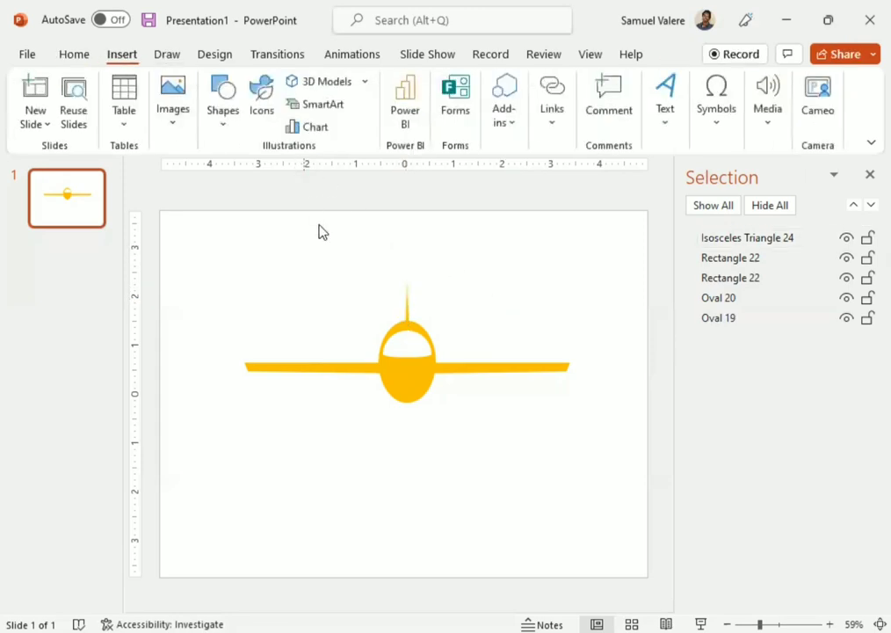
Draw a small rectangle beside the cockpit top and adjust its corner points.
{"action": "left_click", "coordinate": [218, 112]}
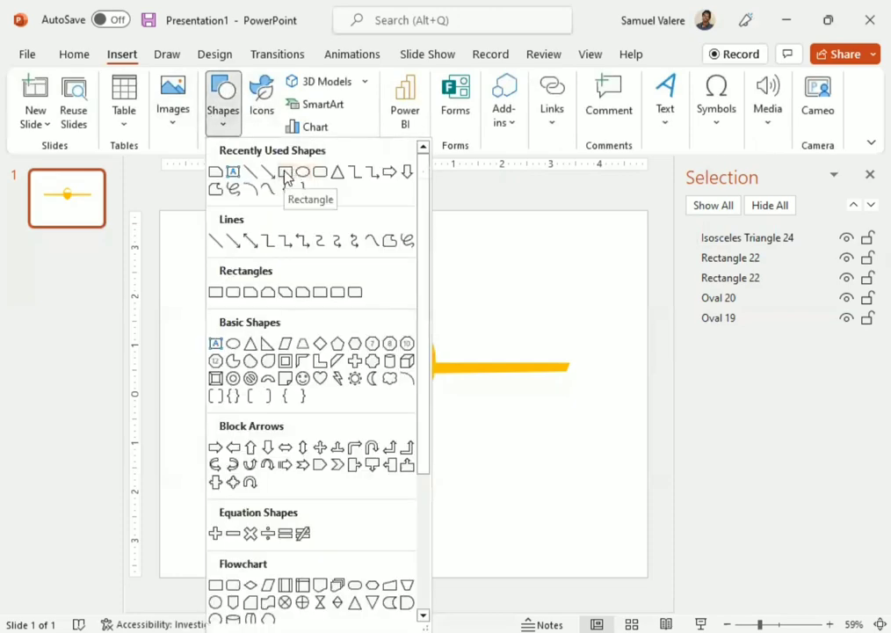
{"action": "left_click", "coordinate": [285, 173]}
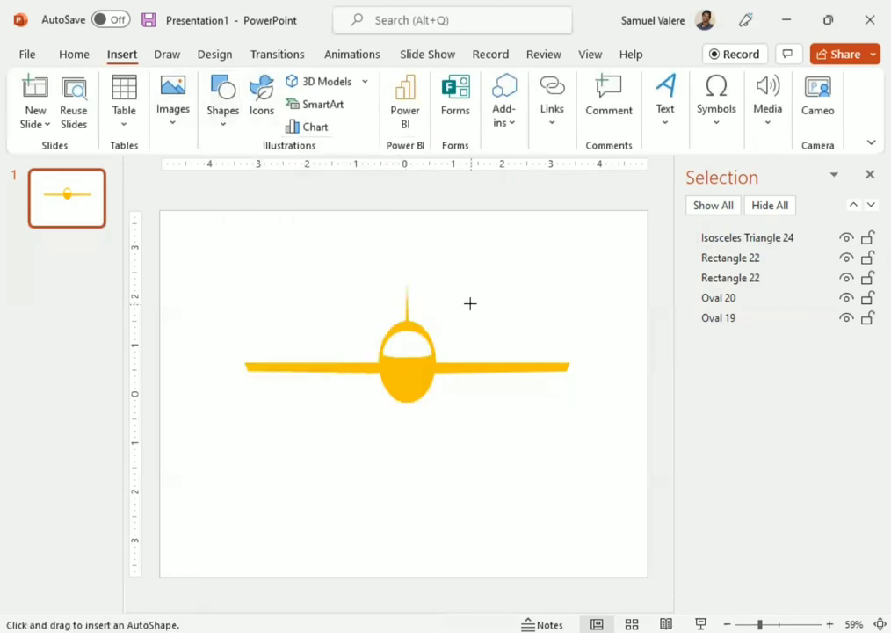
{"action": "left_click_drag", "start_coordinate": [456, 322], "coordinate": [507, 327]}
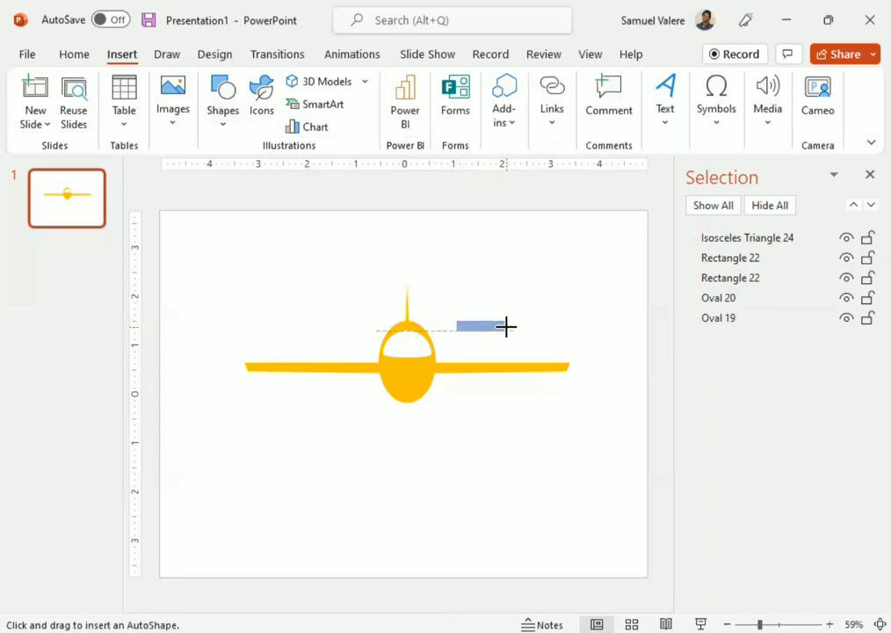
{"action": "left_click_drag", "start_coordinate": [507, 327], "coordinate": [509, 326]}
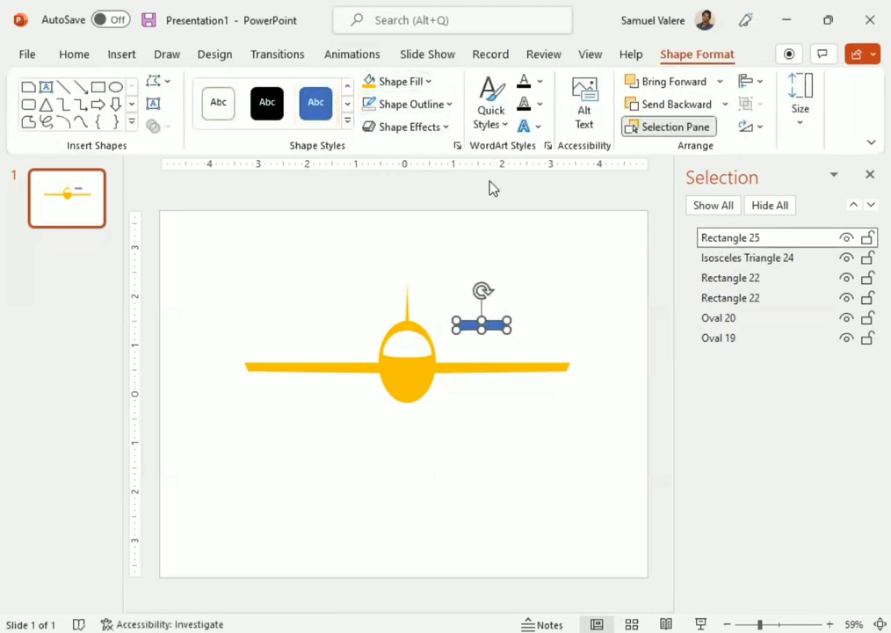
{"action": "right_click", "coordinate": [488, 326]}
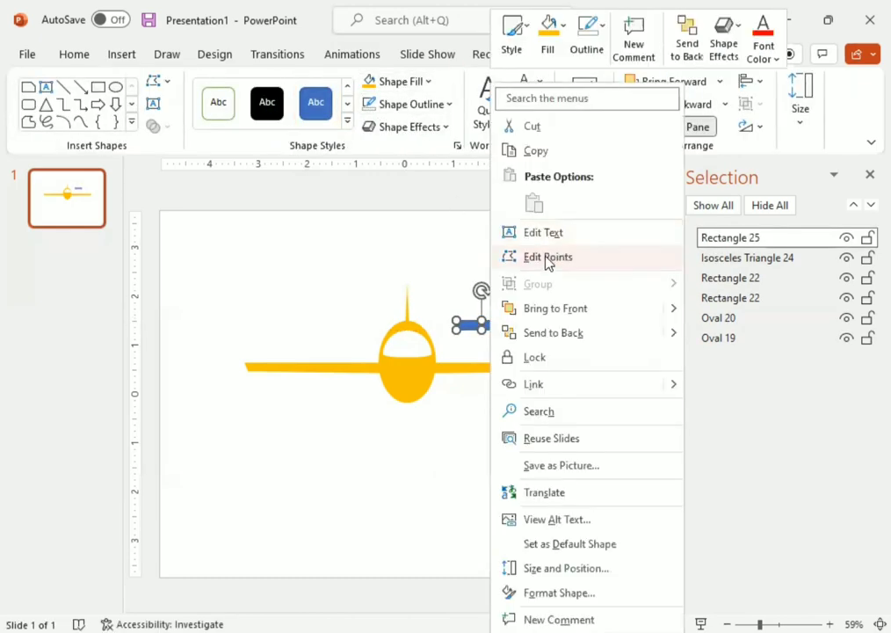
{"action": "left_click", "coordinate": [546, 259]}
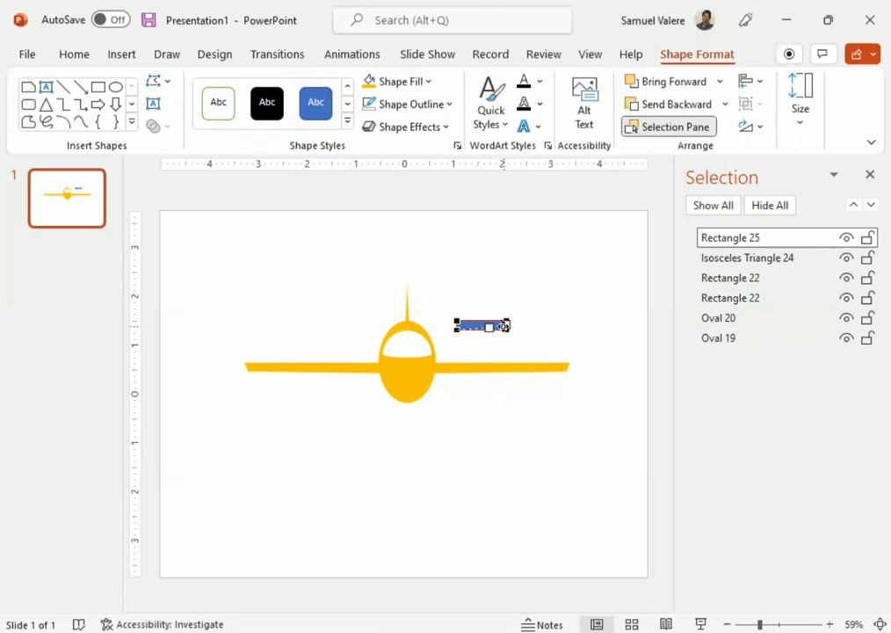
{"action": "left_click_drag", "start_coordinate": [505, 326], "coordinate": [506, 322]}
{"action": "left_click", "coordinate": [457, 326]}
{"action": "left_click", "coordinate": [571, 332]}
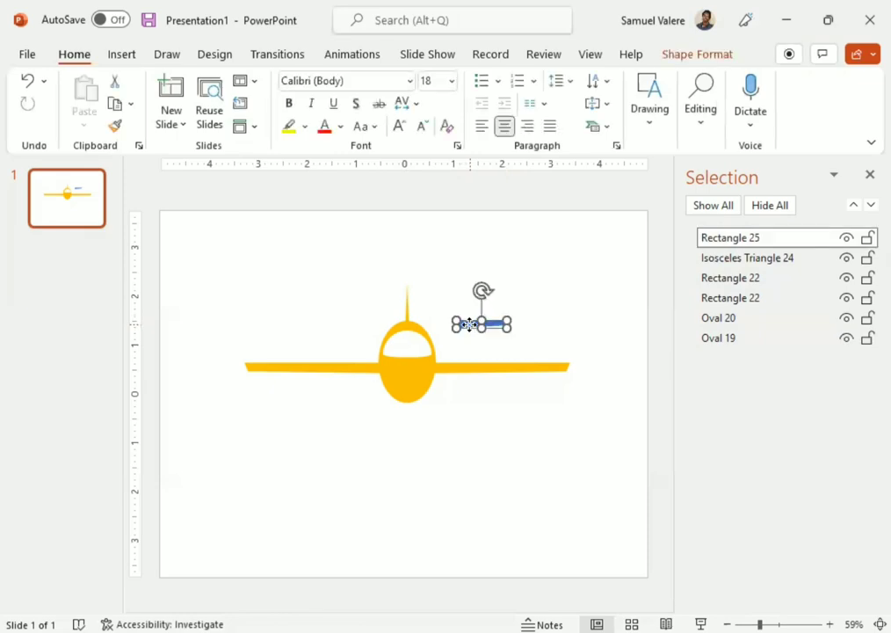
Move and resize the tail bar against the cockpit, then duplicate it with Ctrl+D.
{"action": "left_click_drag", "start_coordinate": [471, 327], "coordinate": [438, 331]}
{"action": "key", "text": "Left"}
{"action": "key", "text": "Left"}
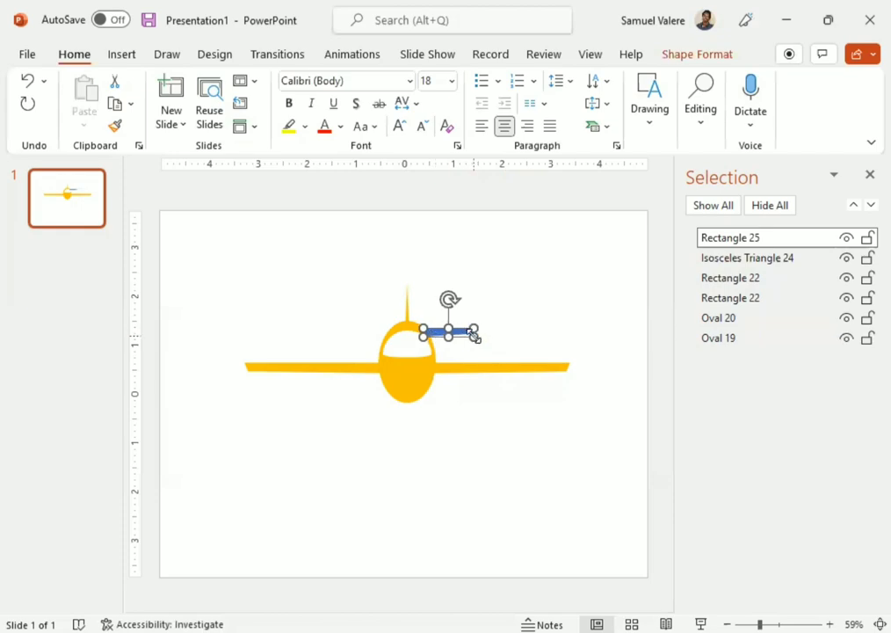
{"action": "left_click_drag", "start_coordinate": [471, 333], "coordinate": [453, 331]}
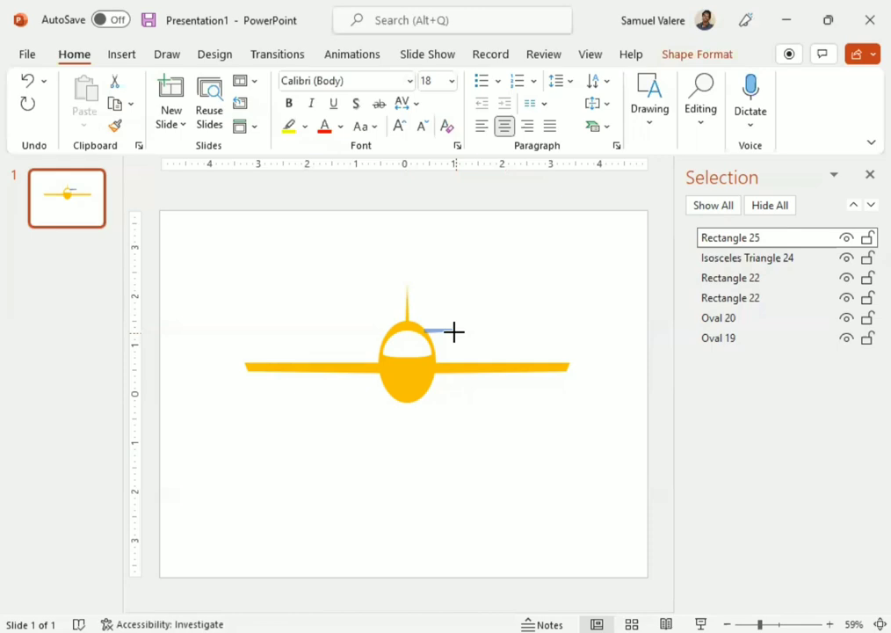
{"action": "left_click_drag", "start_coordinate": [454, 331], "coordinate": [455, 332]}
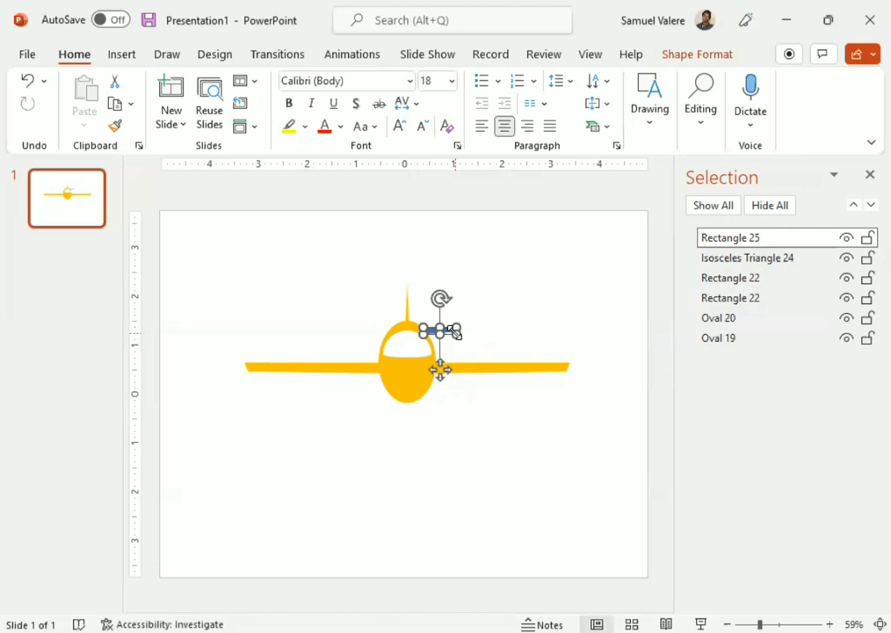
{"action": "key", "text": "ctrl+d"}
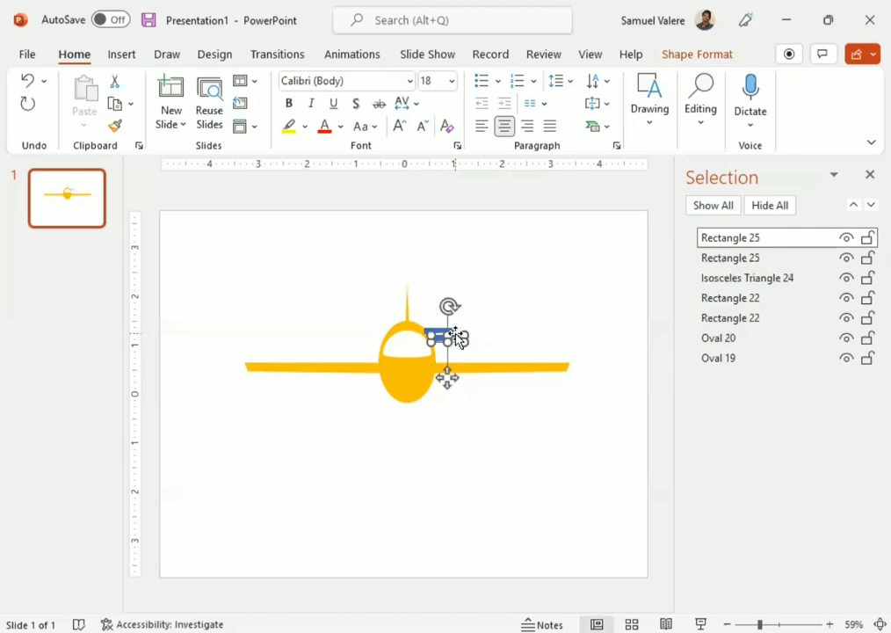
Flip the tail bar copy horizontally and line it up on the cockpit's left.
{"action": "left_click", "coordinate": [716, 54]}
{"action": "left_click", "coordinate": [748, 127]}
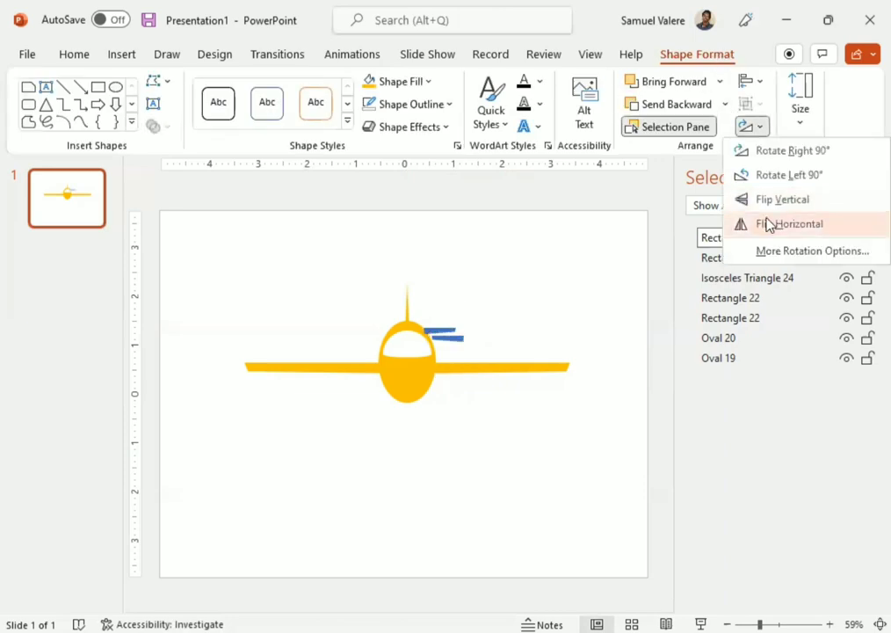
{"action": "left_click", "coordinate": [767, 225]}
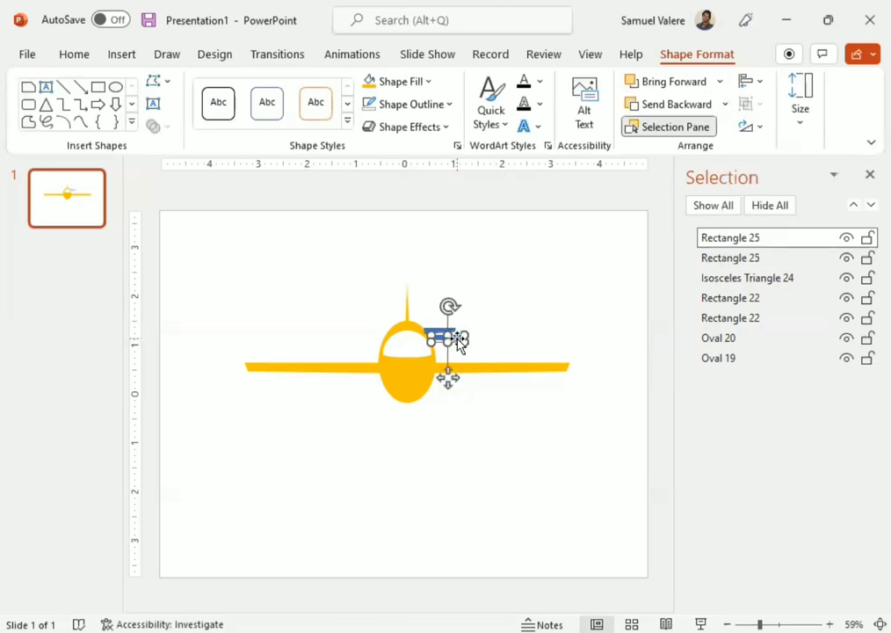
{"action": "left_click_drag", "start_coordinate": [450, 337], "coordinate": [384, 330]}
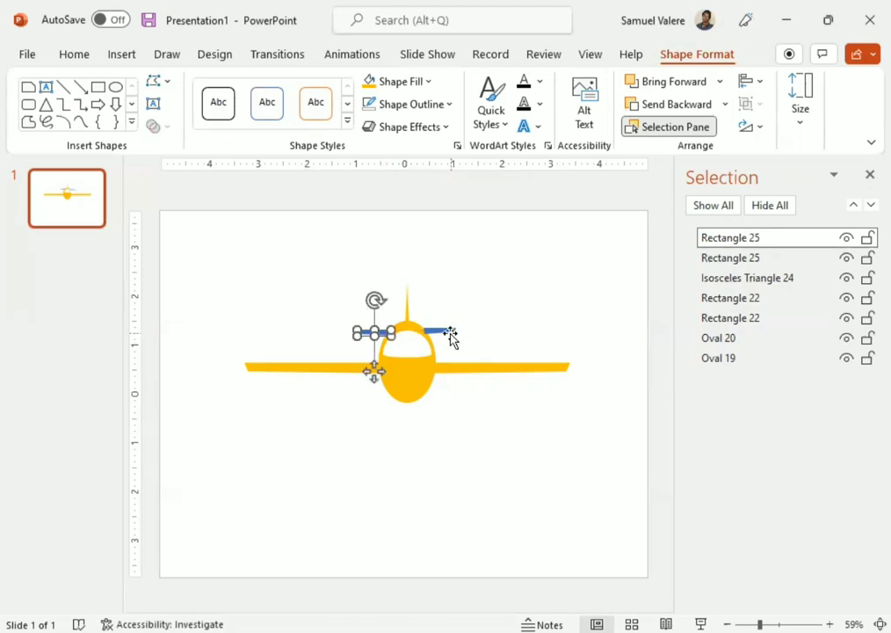
{"action": "left_click_drag", "start_coordinate": [451, 332], "coordinate": [450, 334]}
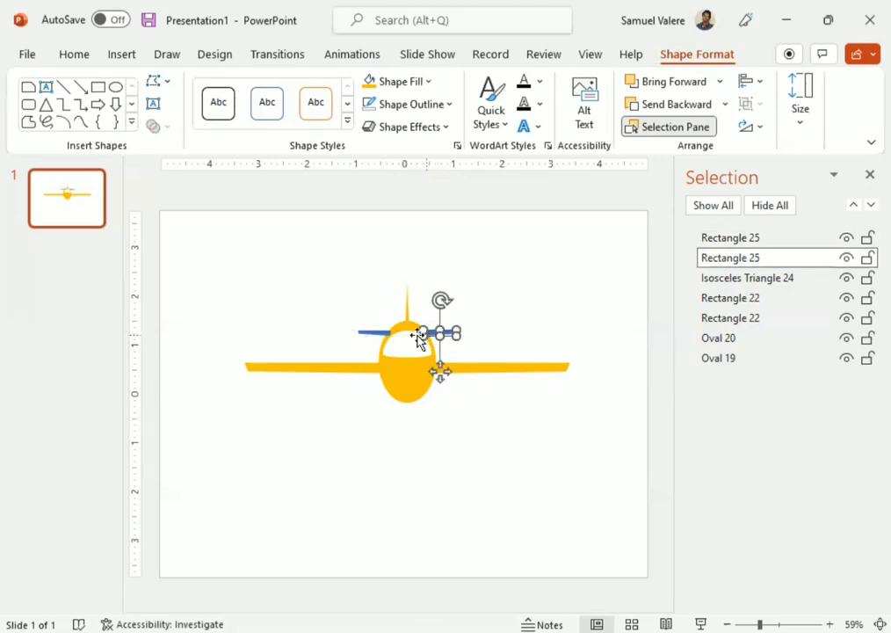
Fill both tail bars yellow.
{"action": "left_click", "coordinate": [375, 333], "text": "shift"}
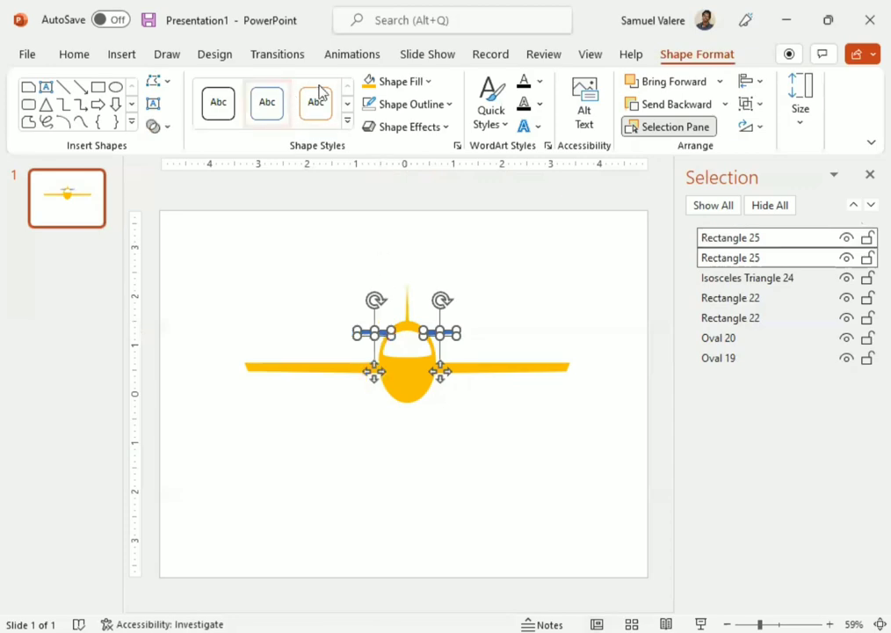
{"action": "left_click", "coordinate": [370, 82]}
{"action": "left_click", "coordinate": [513, 325]}
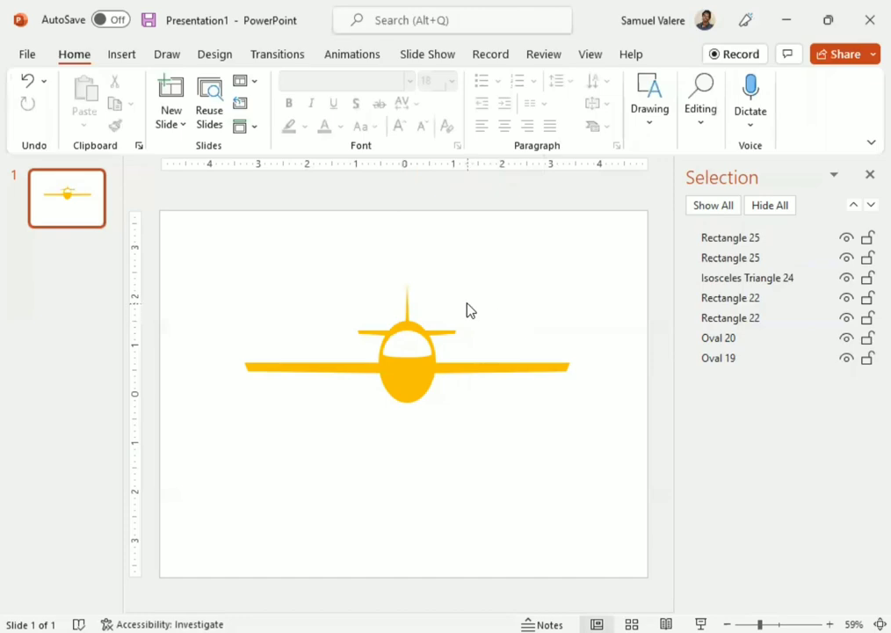
{"action": "left_click", "coordinate": [122, 55]}
Draw a small oval below the right wing and fill it black.
{"action": "left_click", "coordinate": [224, 116]}
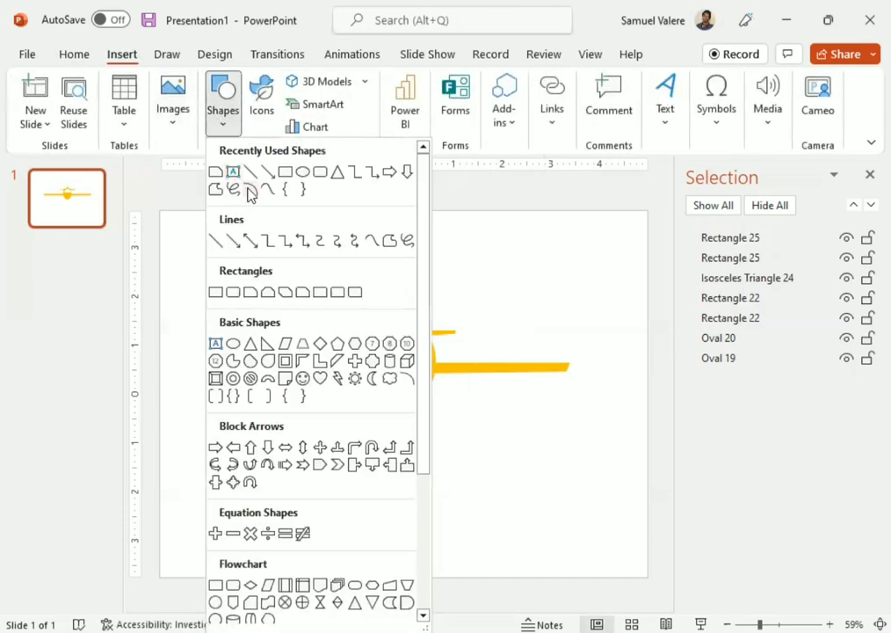
{"action": "left_click", "coordinate": [302, 174]}
{"action": "left_click_drag", "start_coordinate": [442, 380], "coordinate": [447, 397]}
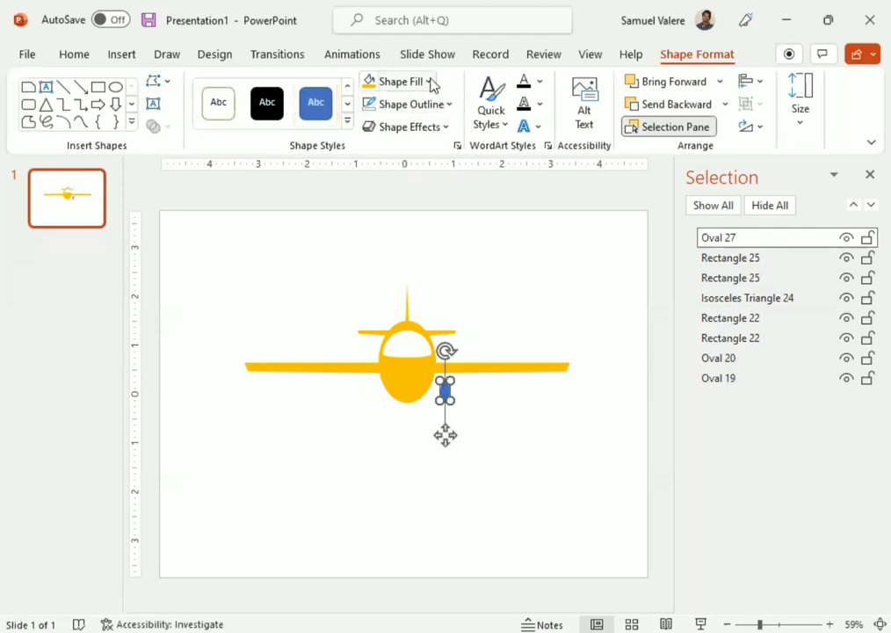
{"action": "left_click", "coordinate": [431, 81]}
{"action": "left_click", "coordinate": [382, 126]}
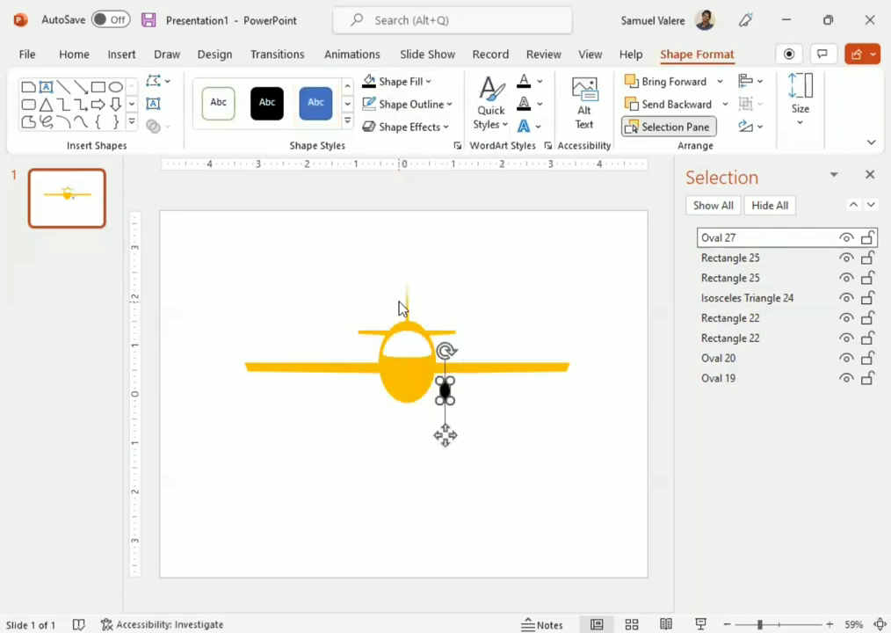
Duplicate the black oval and position the pair symmetrically at both wing roots.
{"action": "key", "text": "ctrl+d"}
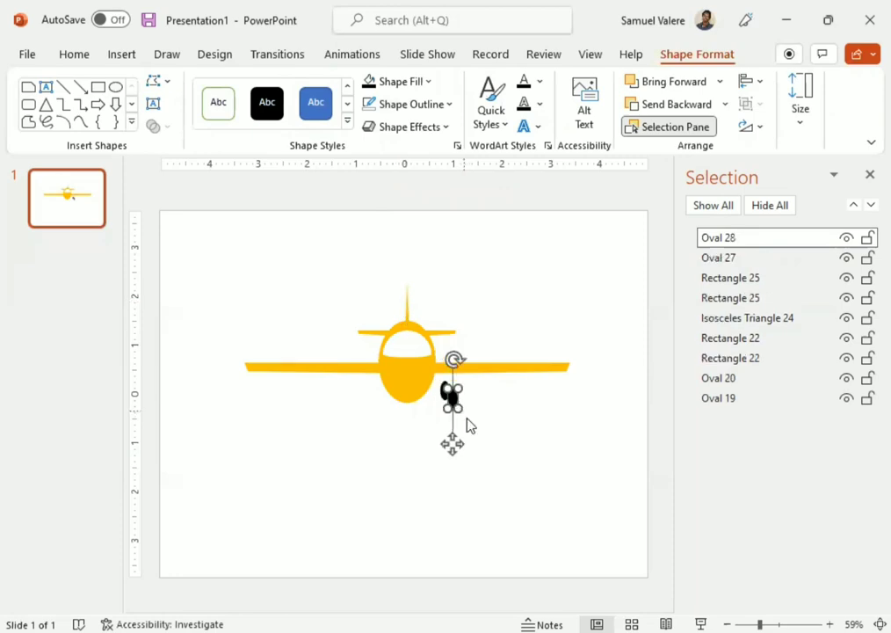
{"action": "left_click_drag", "start_coordinate": [450, 393], "coordinate": [363, 375]}
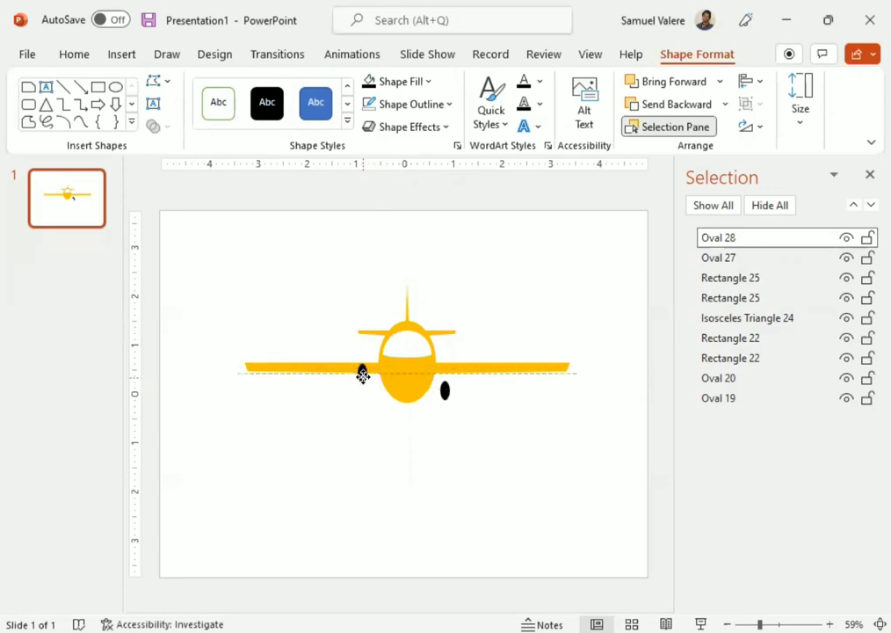
{"action": "left_click", "coordinate": [392, 428]}
{"action": "left_click_drag", "start_coordinate": [447, 392], "coordinate": [448, 375]}
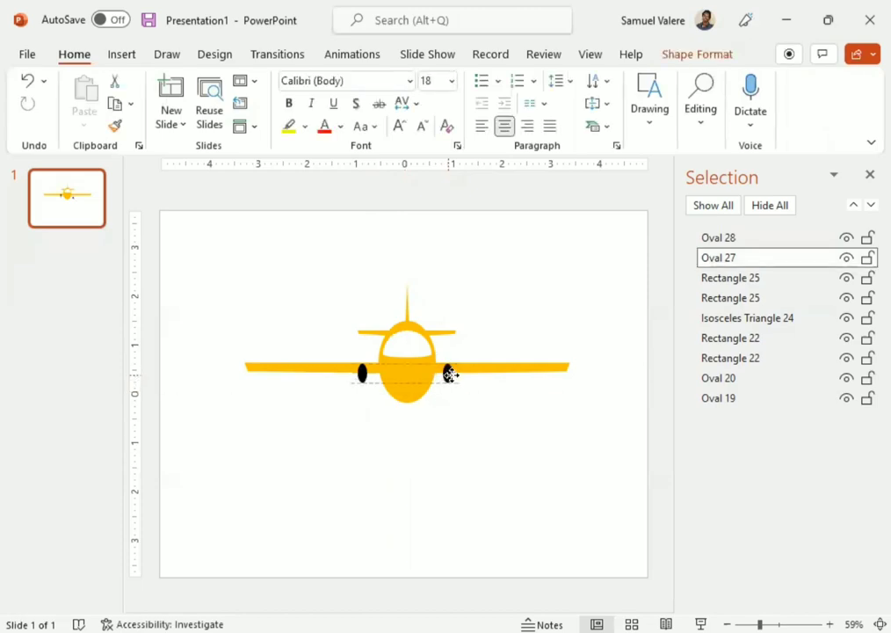
{"action": "left_click_drag", "start_coordinate": [448, 375], "coordinate": [454, 374]}
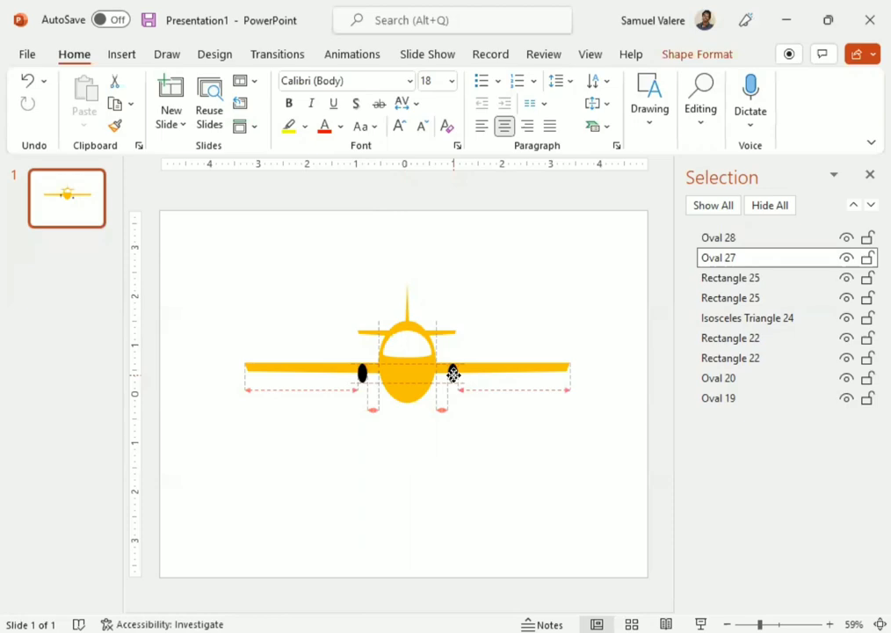
{"action": "left_click", "coordinate": [523, 436]}
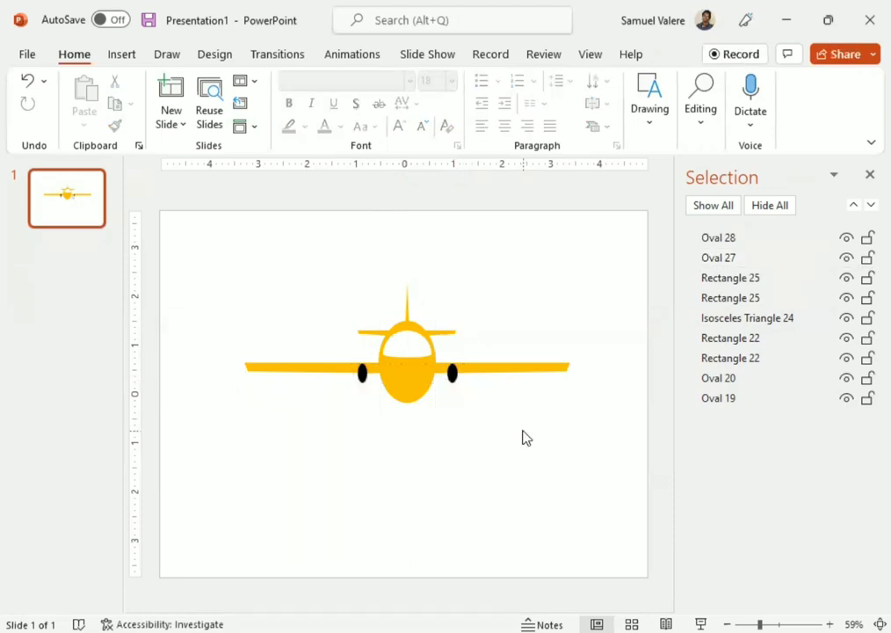
{"action": "left_click", "coordinate": [452, 376]}
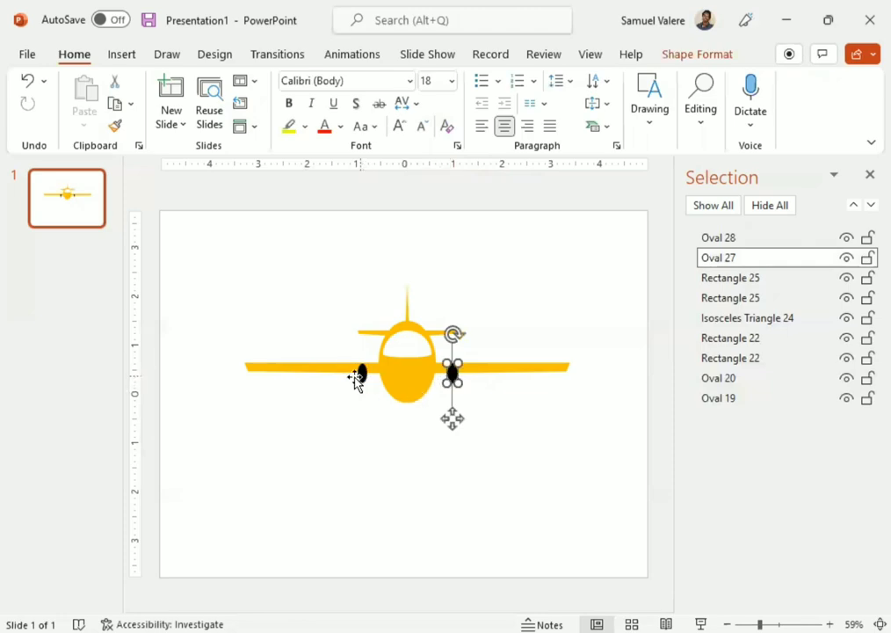
Send both black engine ovals back five layers so they sit behind the gold wings.
{"action": "left_click", "coordinate": [359, 378], "text": "shift"}
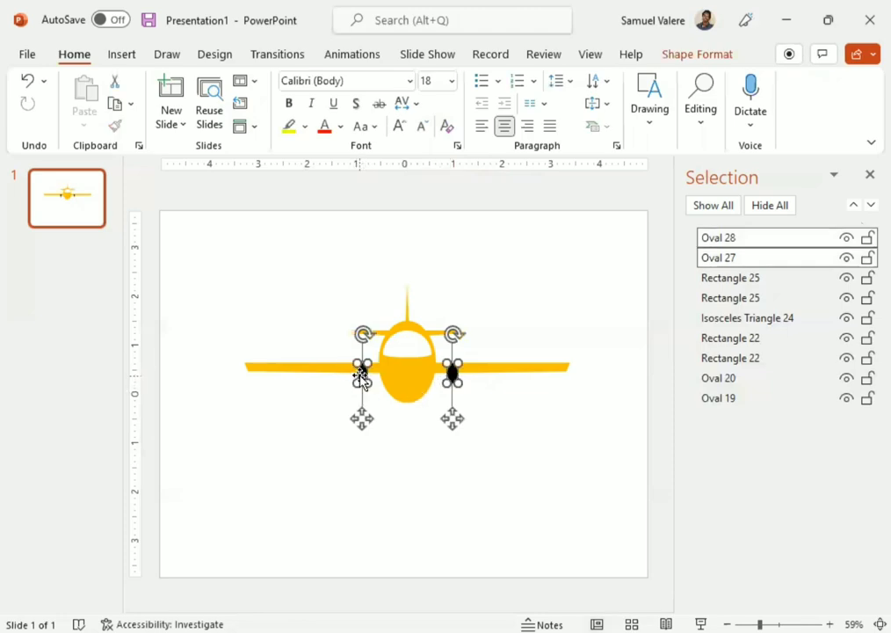
{"action": "left_click", "coordinate": [694, 58]}
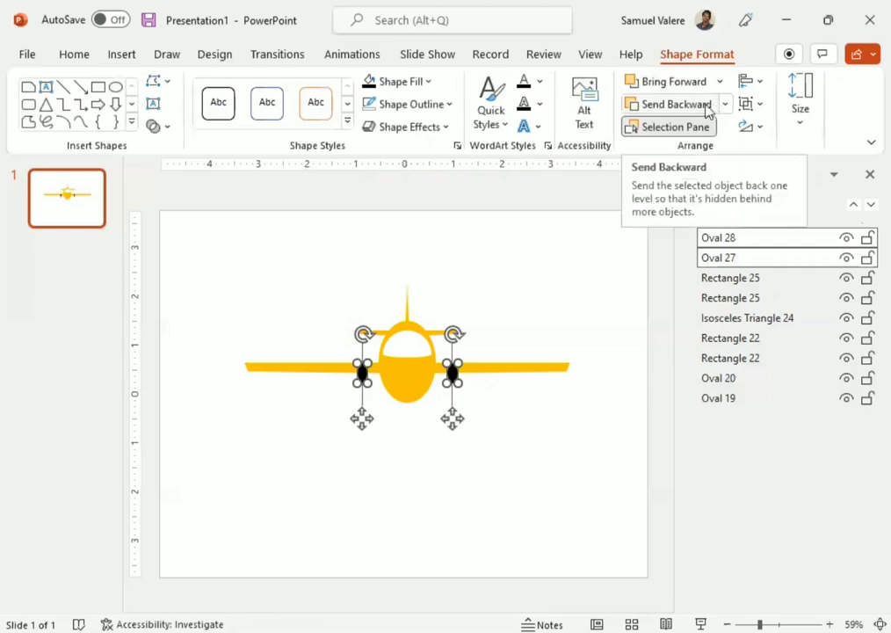
{"action": "left_click", "coordinate": [684, 103]}
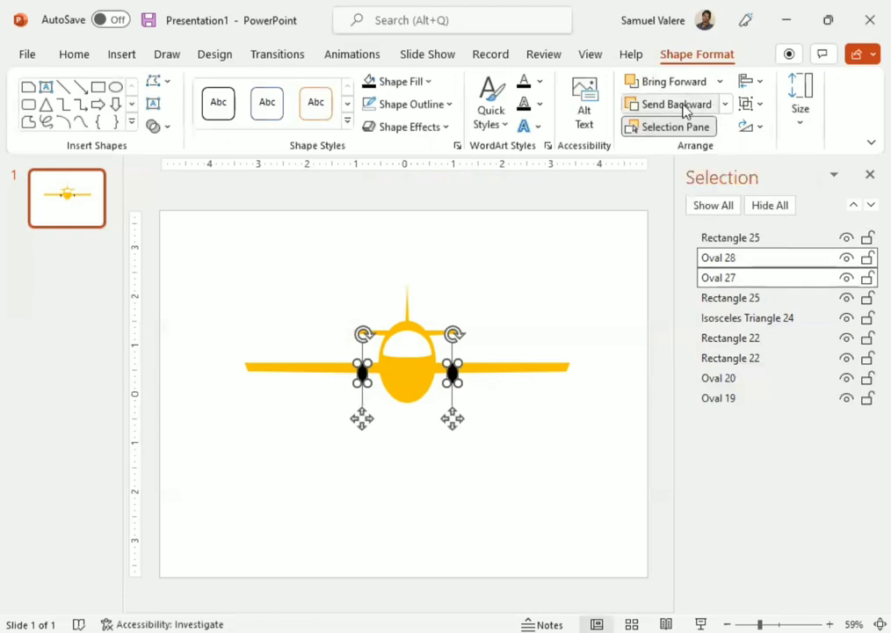
{"action": "left_click", "coordinate": [684, 104]}
{"action": "left_click", "coordinate": [684, 104]}
{"action": "left_click", "coordinate": [683, 104]}
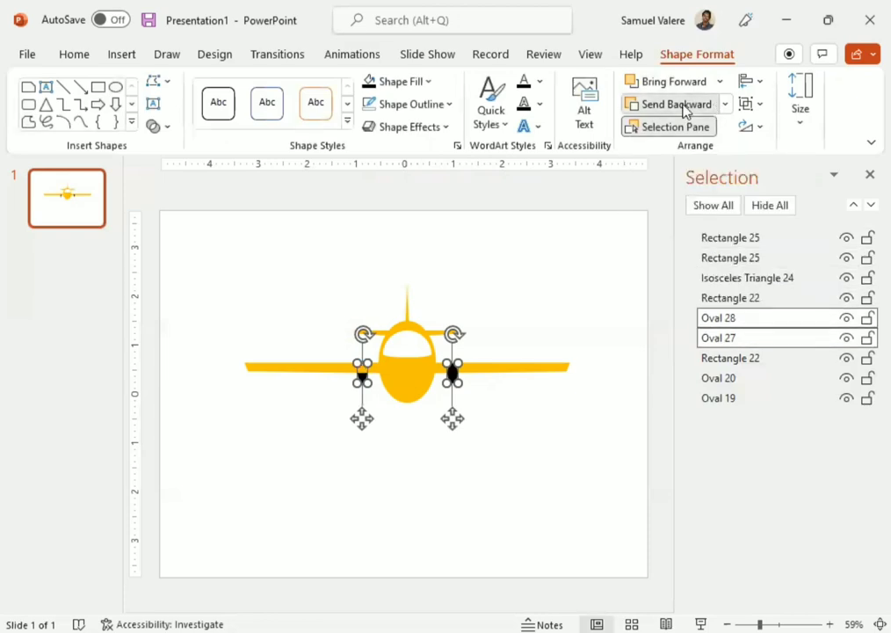
{"action": "left_click", "coordinate": [684, 103]}
{"action": "left_click", "coordinate": [533, 419]}
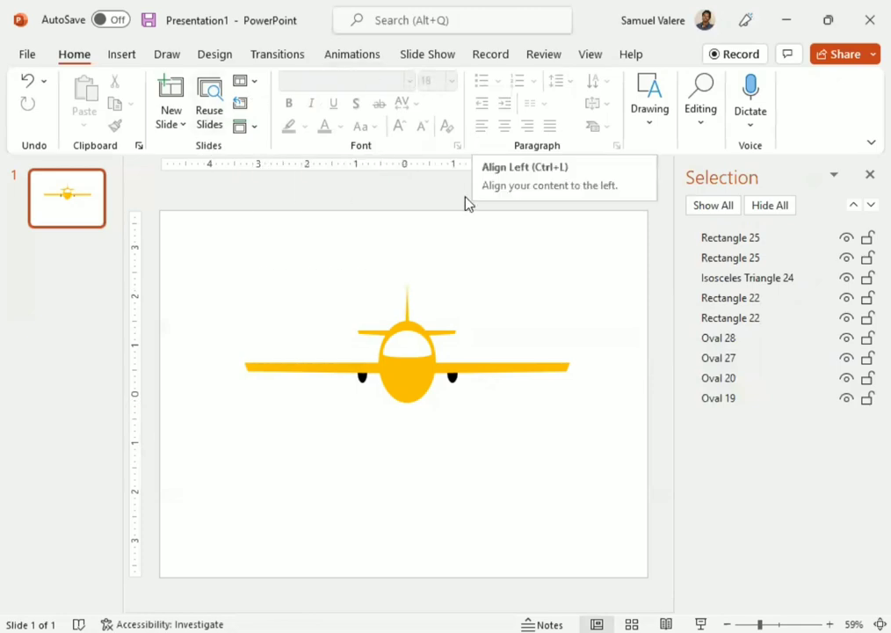
Draw a Freeform letter A left of the plane: apex, right foot, inner leg, inner apex, closing at the start.
{"action": "left_click", "coordinate": [123, 56]}
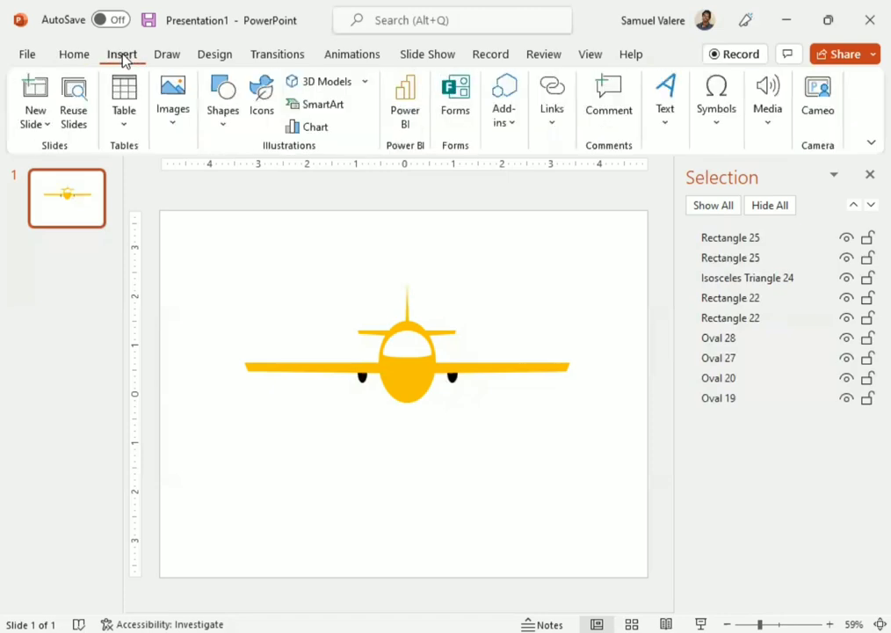
{"action": "left_click", "coordinate": [224, 132]}
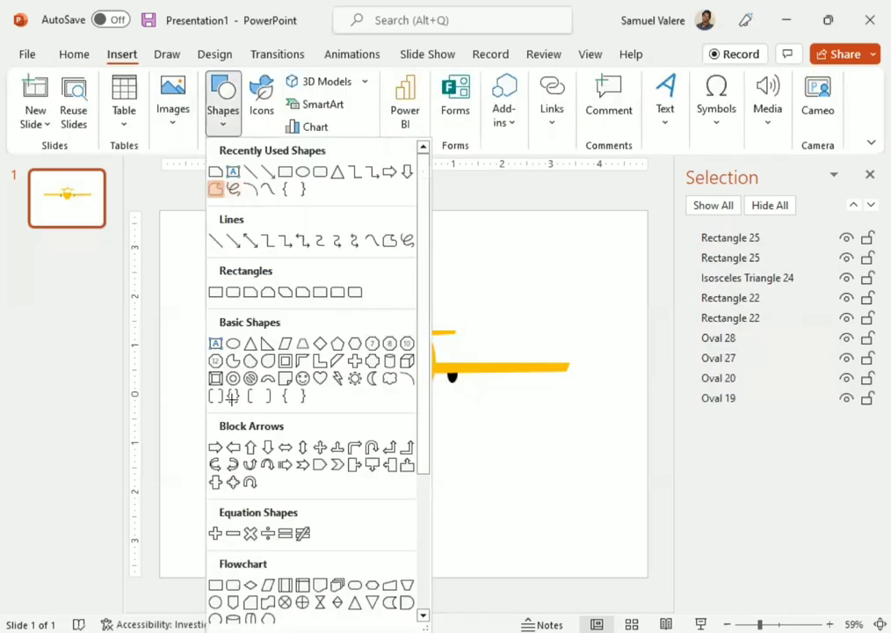
{"action": "left_click", "coordinate": [217, 188]}
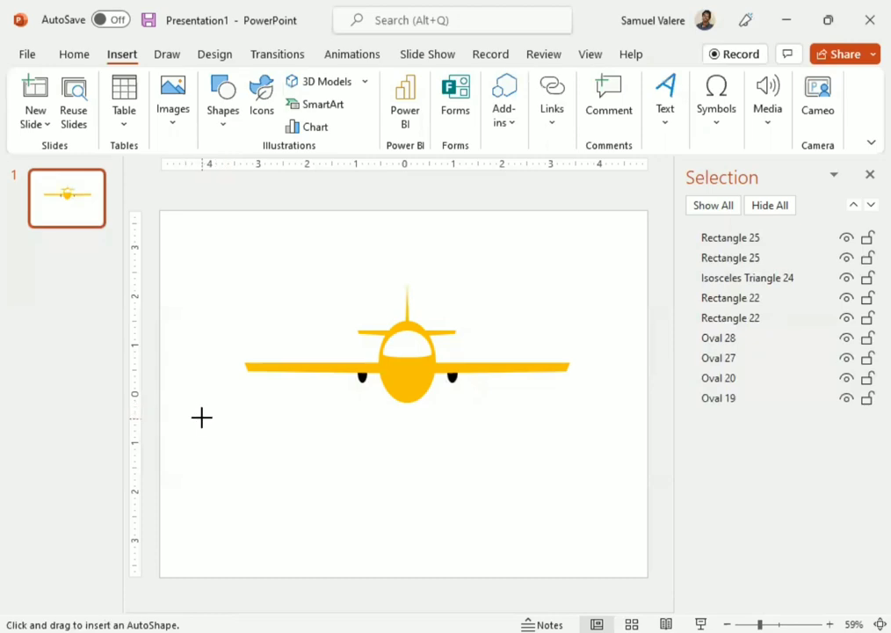
{"action": "left_click_drag", "start_coordinate": [208, 412], "coordinate": [280, 229]}
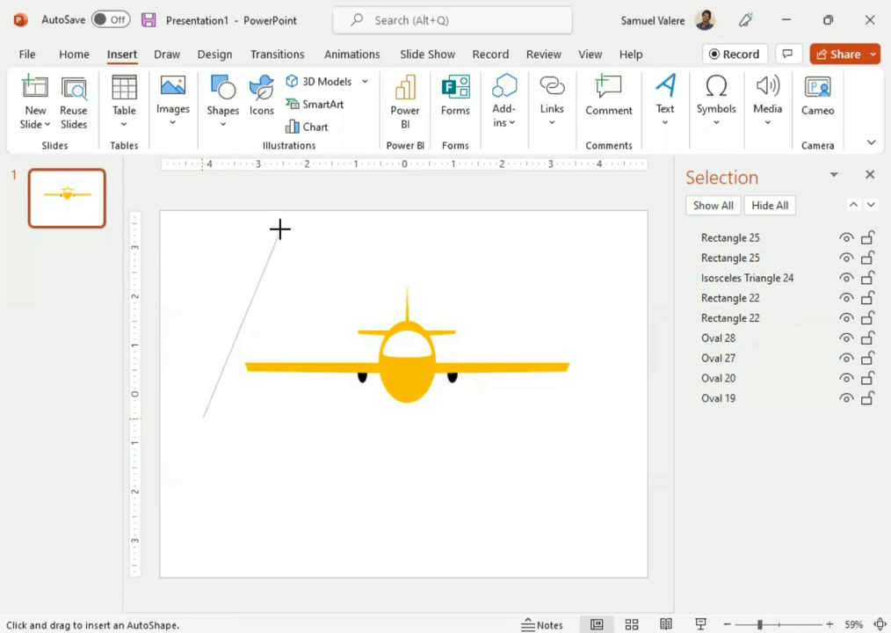
{"action": "left_click", "coordinate": [280, 228]}
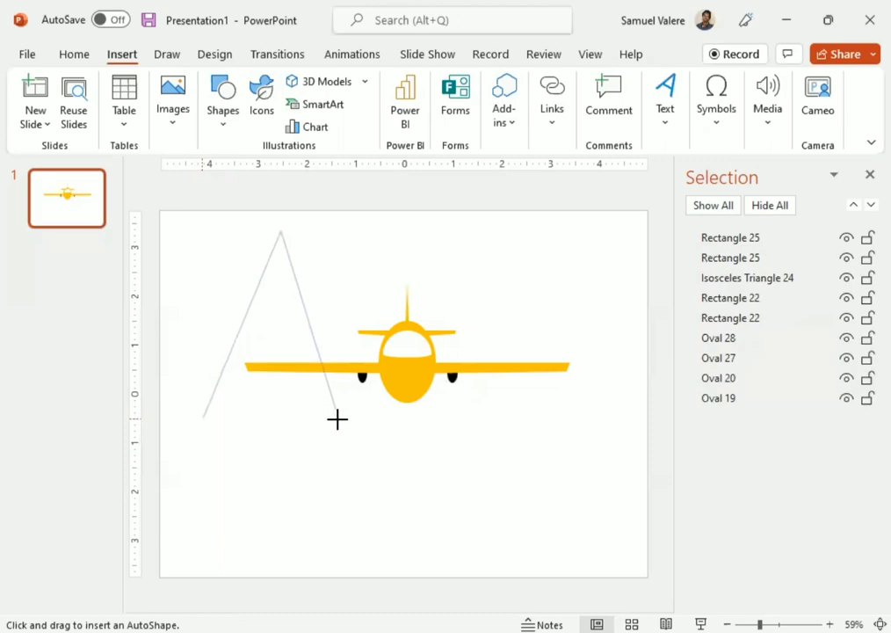
{"action": "left_click", "coordinate": [337, 418]}
{"action": "left_click", "coordinate": [327, 419]}
{"action": "left_click", "coordinate": [279, 260]}
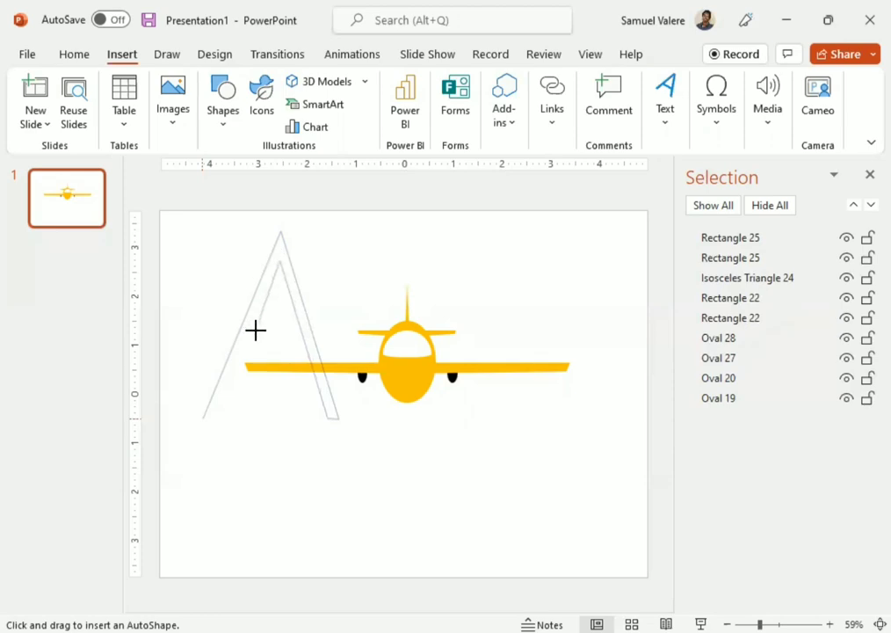
{"action": "left_click", "coordinate": [203, 419]}
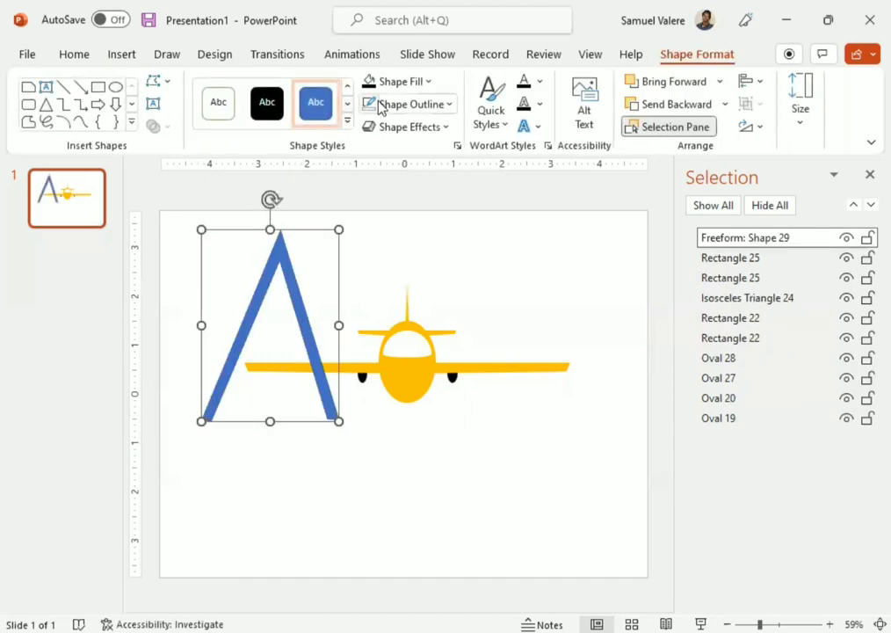
Edit the A's points: nudge both bottom corners and straighten the right leg edge.
{"action": "right_click", "coordinate": [276, 257]}
{"action": "left_click", "coordinate": [324, 342]}
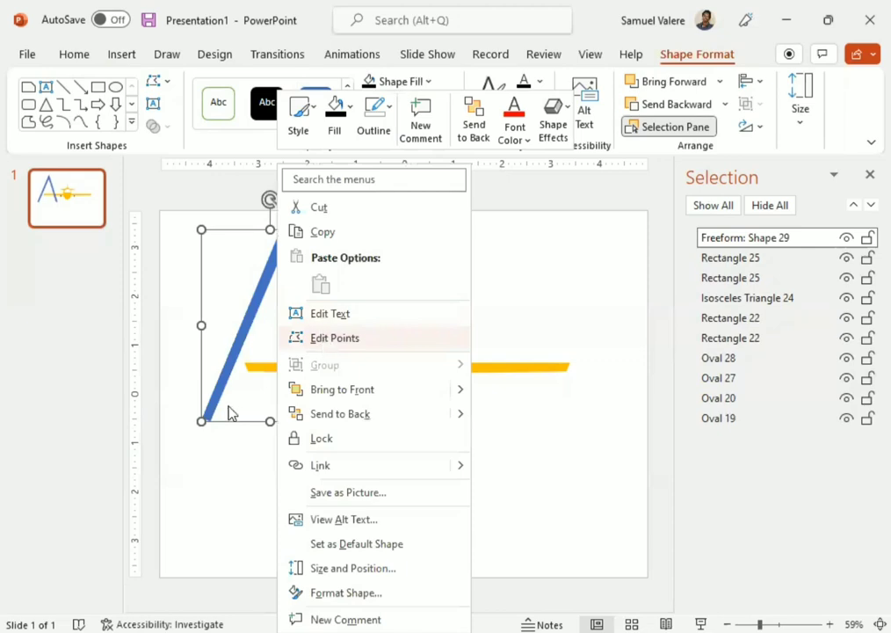
{"action": "left_click", "coordinate": [202, 419]}
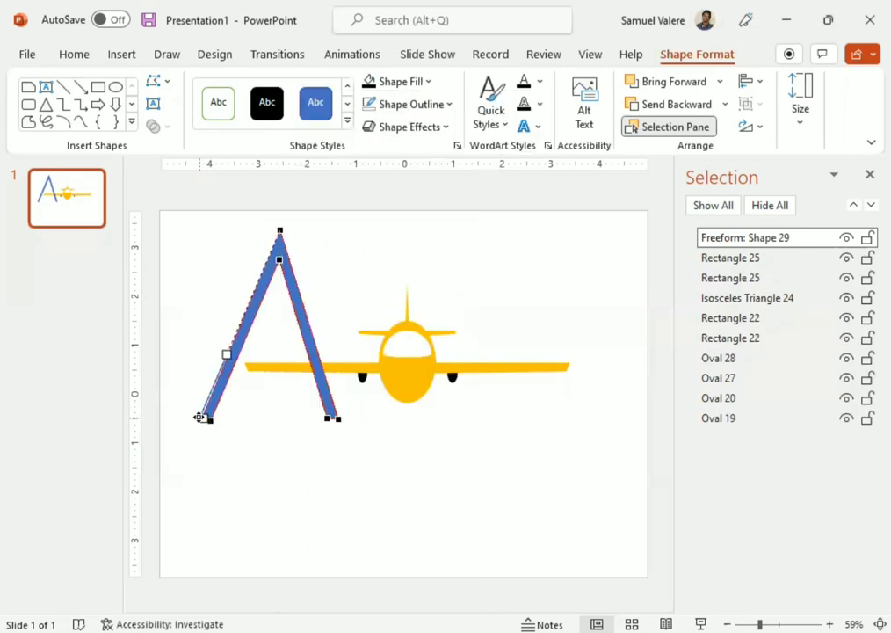
{"action": "left_click_drag", "start_coordinate": [201, 419], "coordinate": [197, 416]}
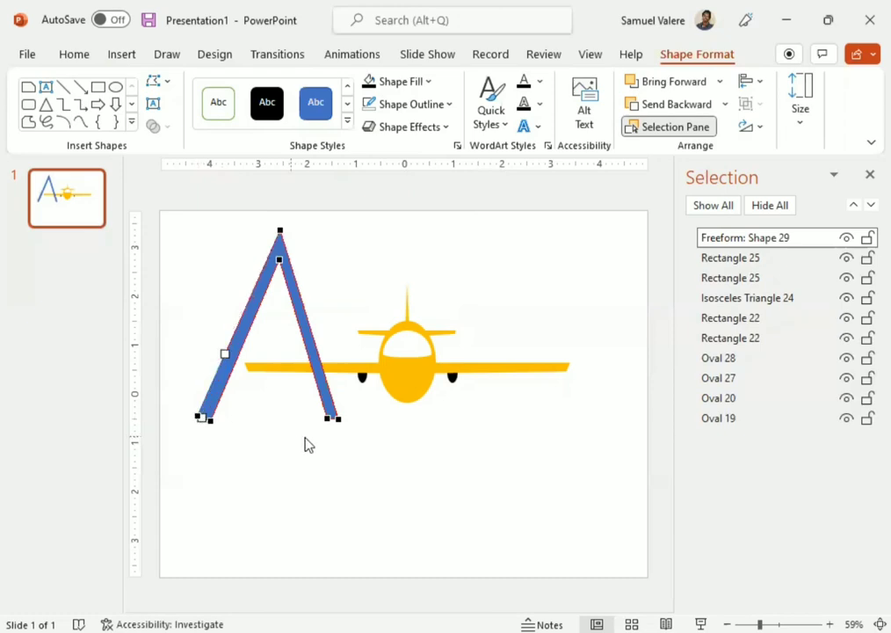
{"action": "left_click", "coordinate": [335, 419]}
{"action": "left_click_drag", "start_coordinate": [334, 419], "coordinate": [343, 418]}
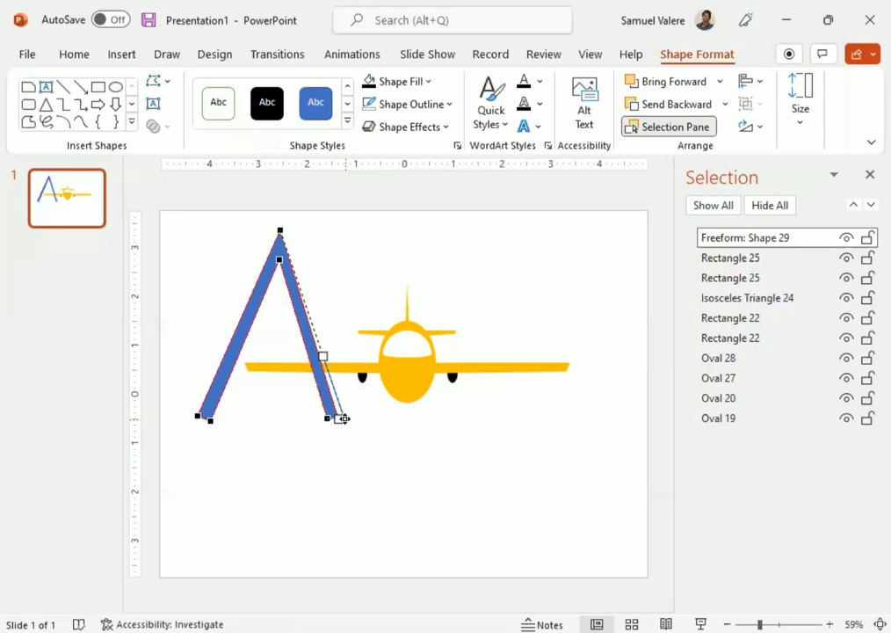
{"action": "left_click_drag", "start_coordinate": [343, 418], "coordinate": [340, 419]}
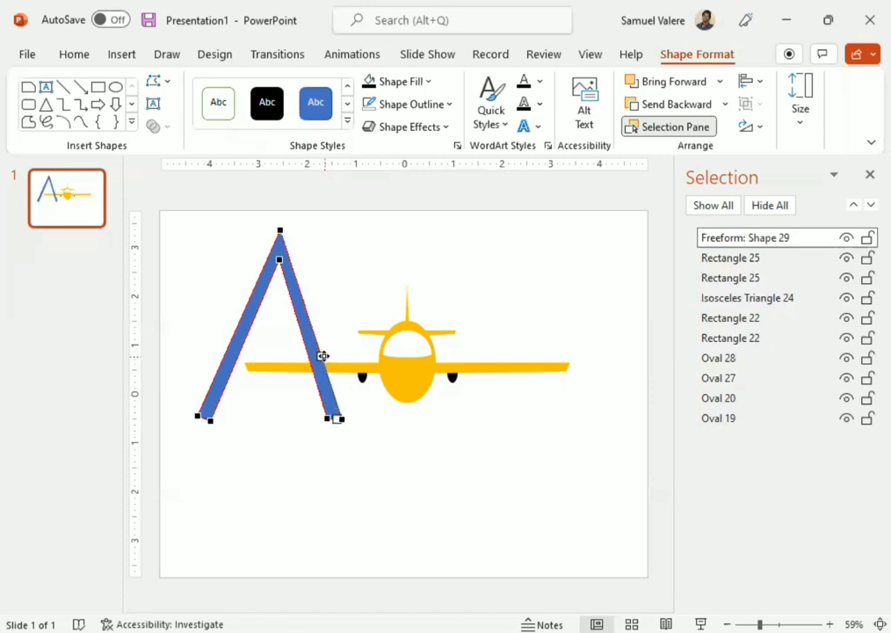
{"action": "left_click_drag", "start_coordinate": [322, 356], "coordinate": [324, 359]}
{"action": "left_click", "coordinate": [384, 442]}
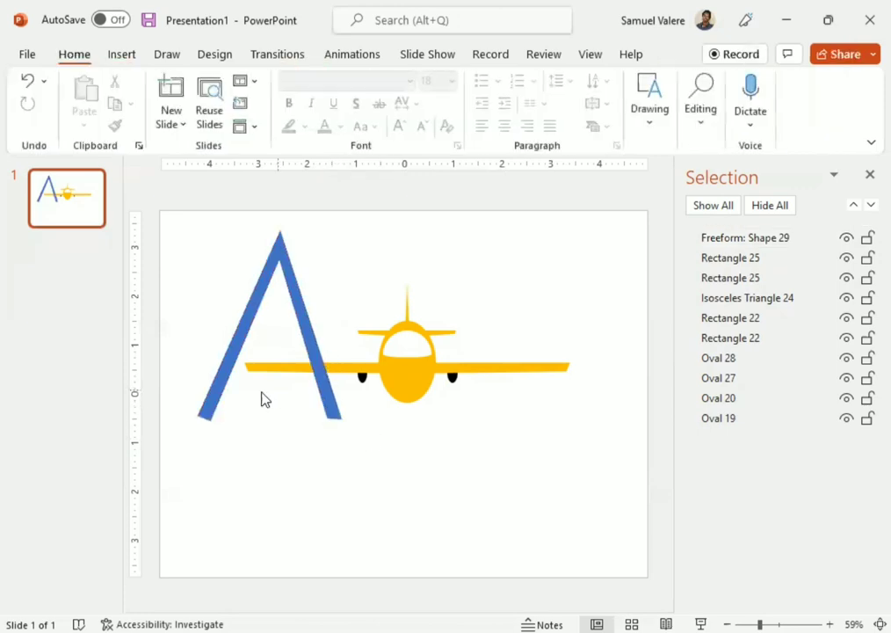
Edit the A's points to pull both bottom corners outward and down.
{"action": "left_click", "coordinate": [201, 415]}
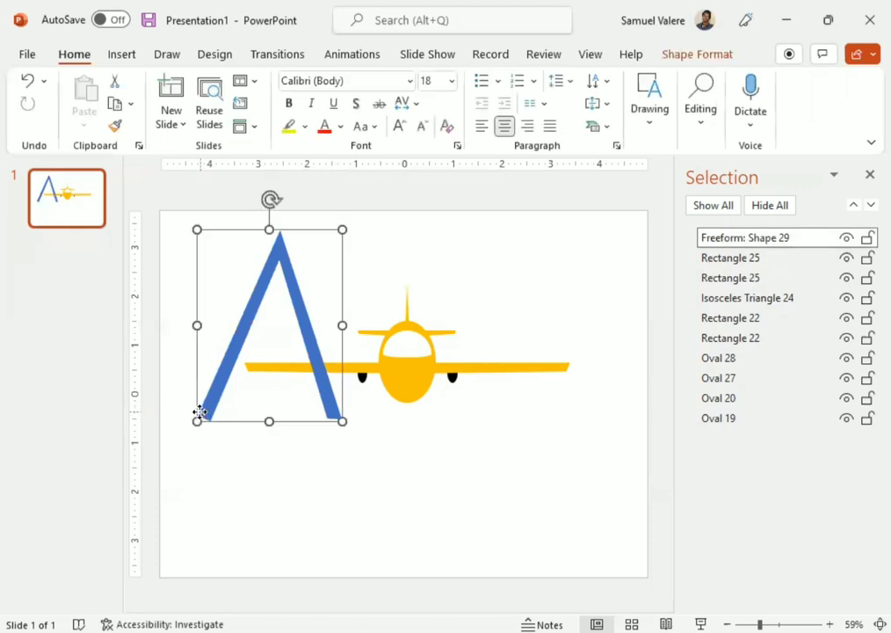
{"action": "right_click", "coordinate": [200, 412]}
{"action": "left_click", "coordinate": [257, 342]}
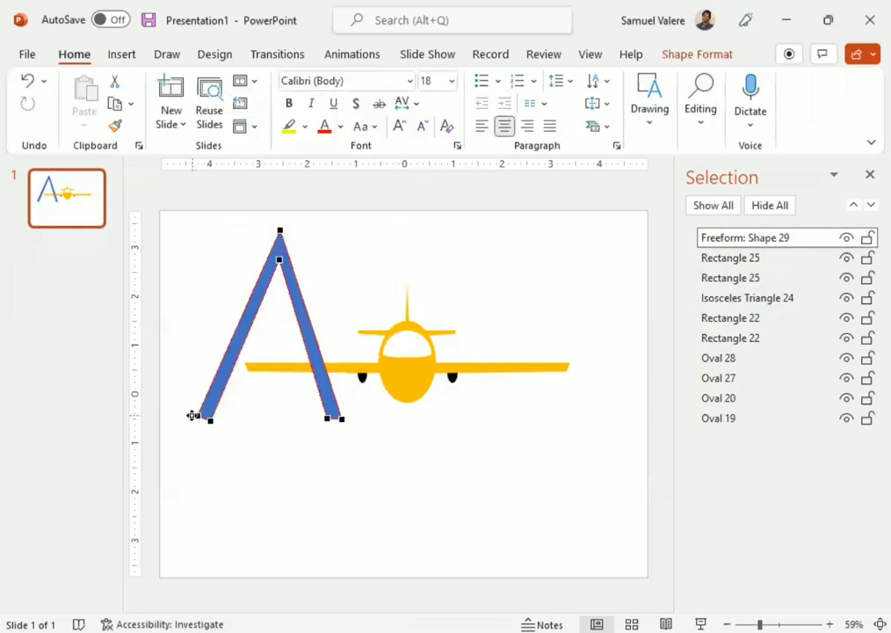
{"action": "left_click_drag", "start_coordinate": [195, 414], "coordinate": [192, 427]}
{"action": "left_click_drag", "start_coordinate": [339, 419], "coordinate": [344, 427]}
{"action": "left_click", "coordinate": [344, 461]}
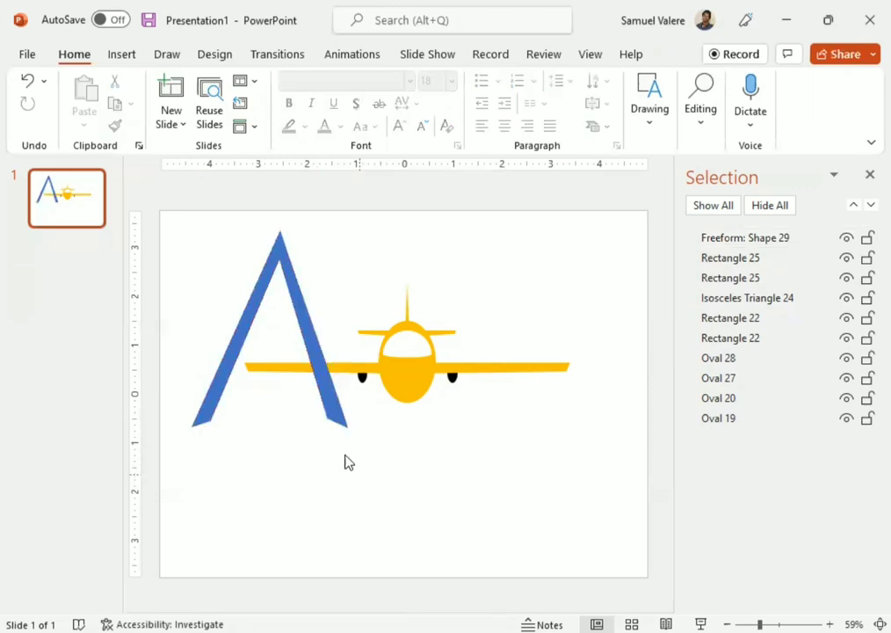
Move the A down and right over the wings and stretch it taller.
{"action": "left_click", "coordinate": [315, 345]}
{"action": "left_click_drag", "start_coordinate": [314, 345], "coordinate": [334, 397]}
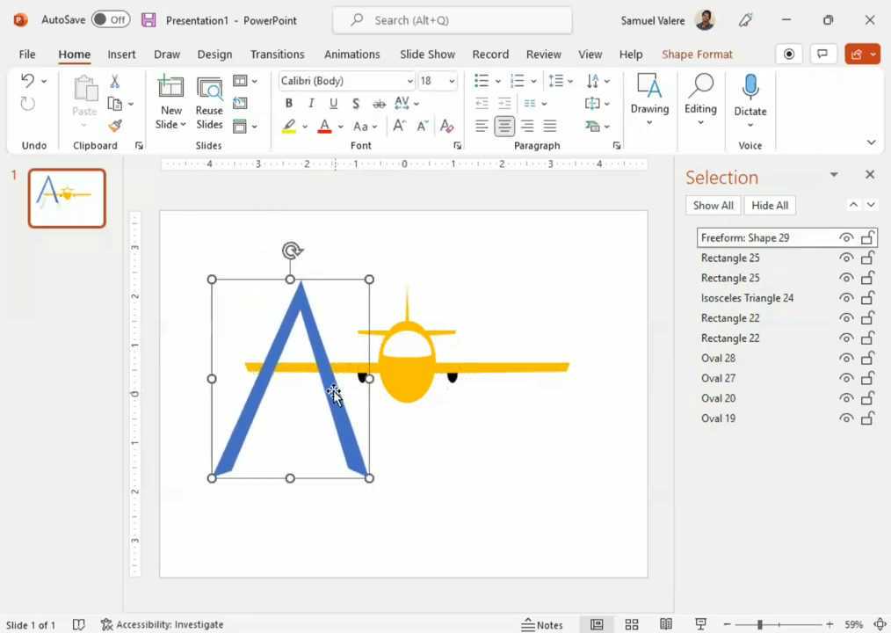
{"action": "left_click_drag", "start_coordinate": [288, 277], "coordinate": [292, 238]}
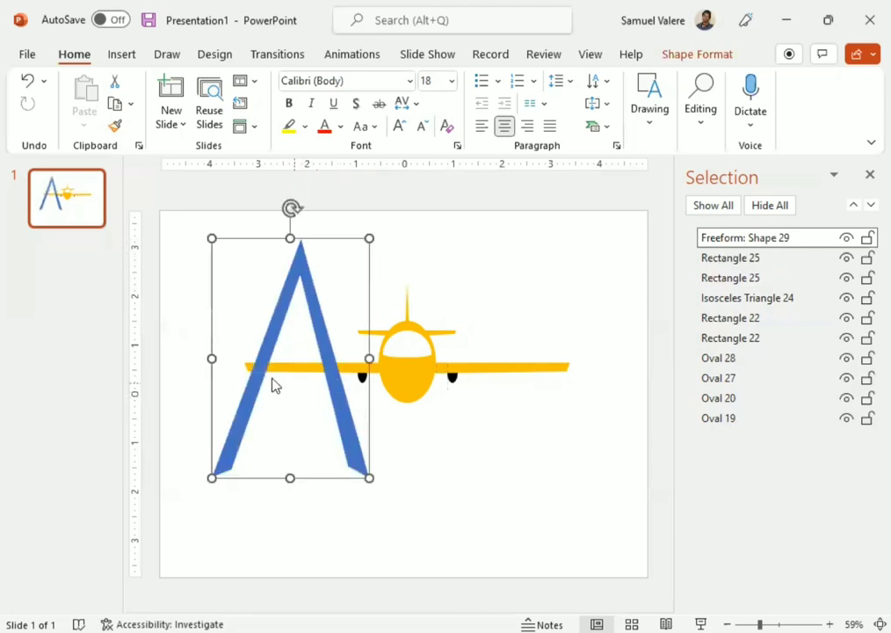
{"action": "left_click_drag", "start_coordinate": [253, 389], "coordinate": [257, 397]}
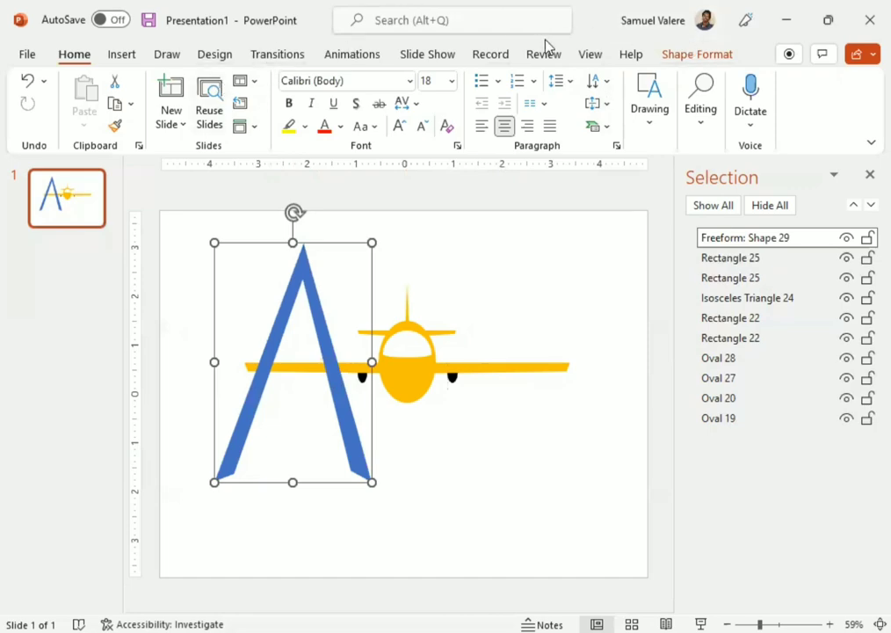
Fill the letter A black and send it back three layers behind the left wing.
{"action": "left_click", "coordinate": [696, 53]}
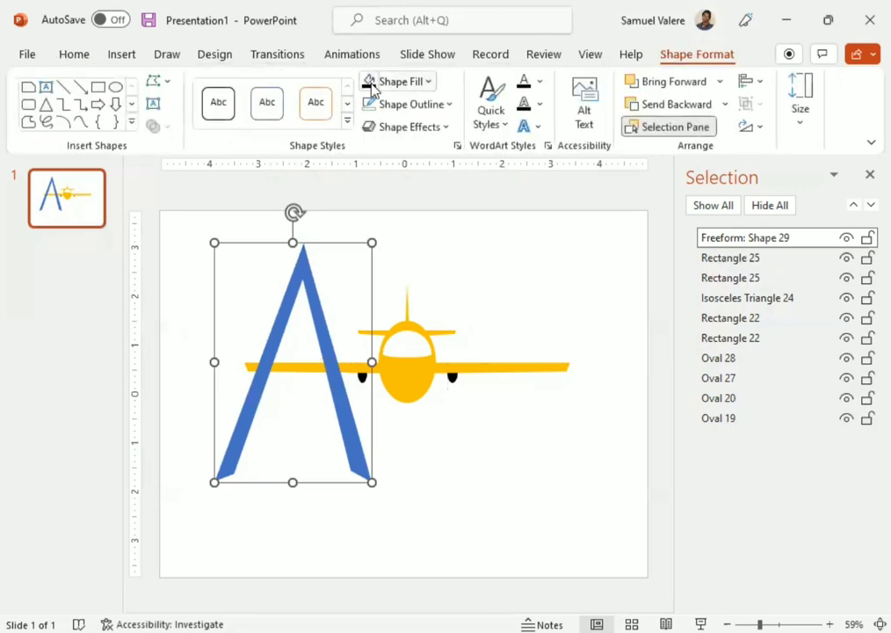
{"action": "left_click", "coordinate": [371, 84]}
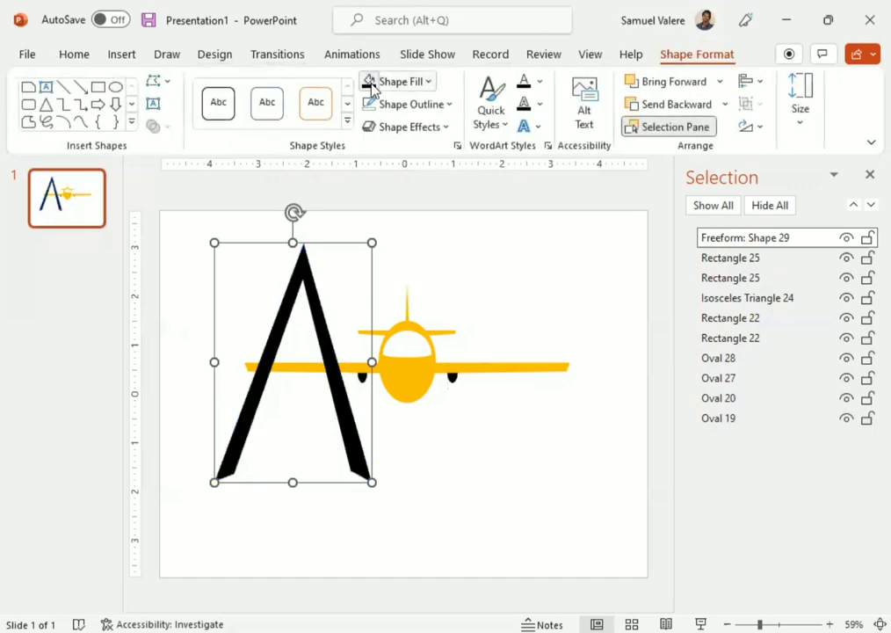
{"action": "left_click", "coordinate": [673, 107]}
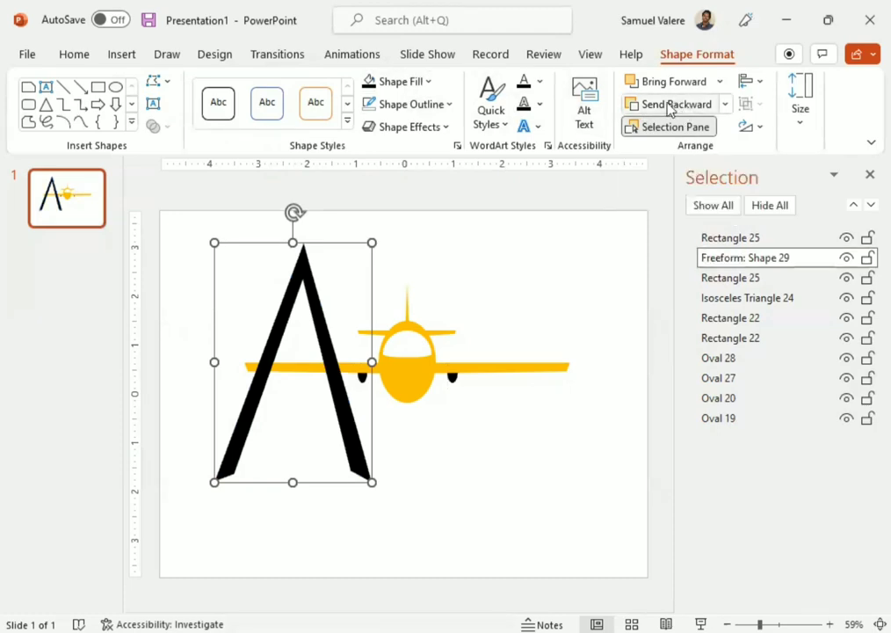
{"action": "left_click", "coordinate": [653, 106]}
{"action": "left_click", "coordinate": [653, 106]}
{"action": "left_click", "coordinate": [654, 107]}
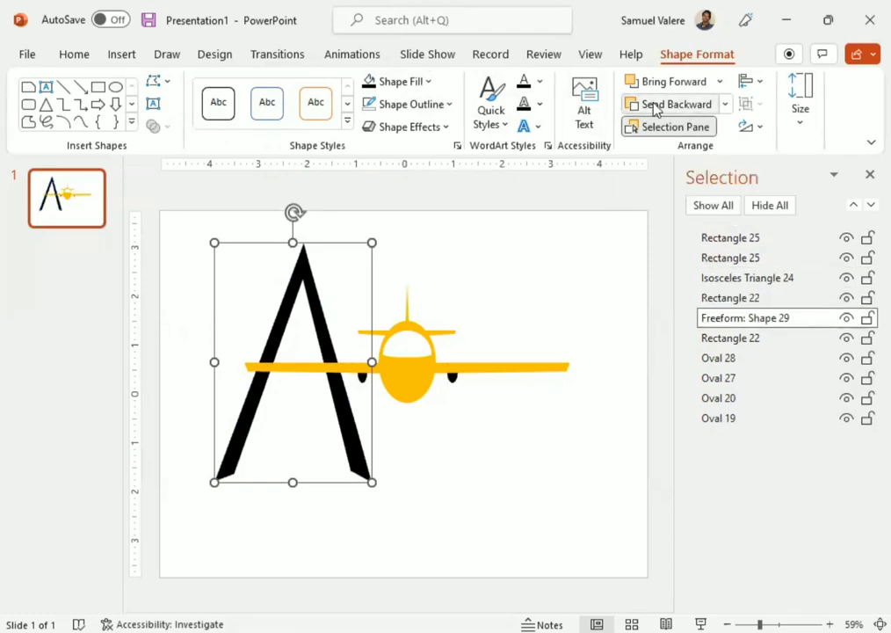
{"action": "left_click", "coordinate": [505, 451]}
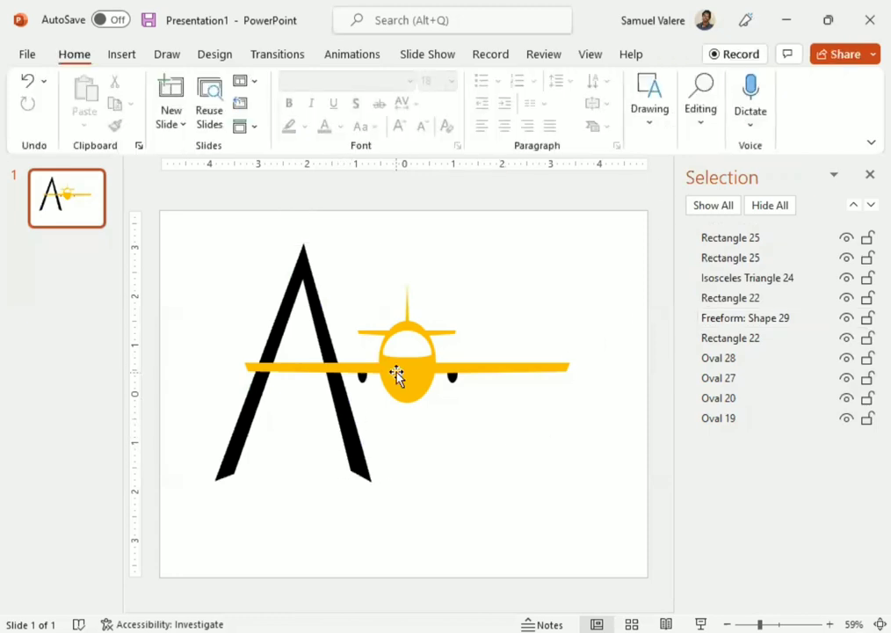
Set both gold wing bars' outline to 3 pt weight and white colour.
{"action": "left_click", "coordinate": [358, 367]}
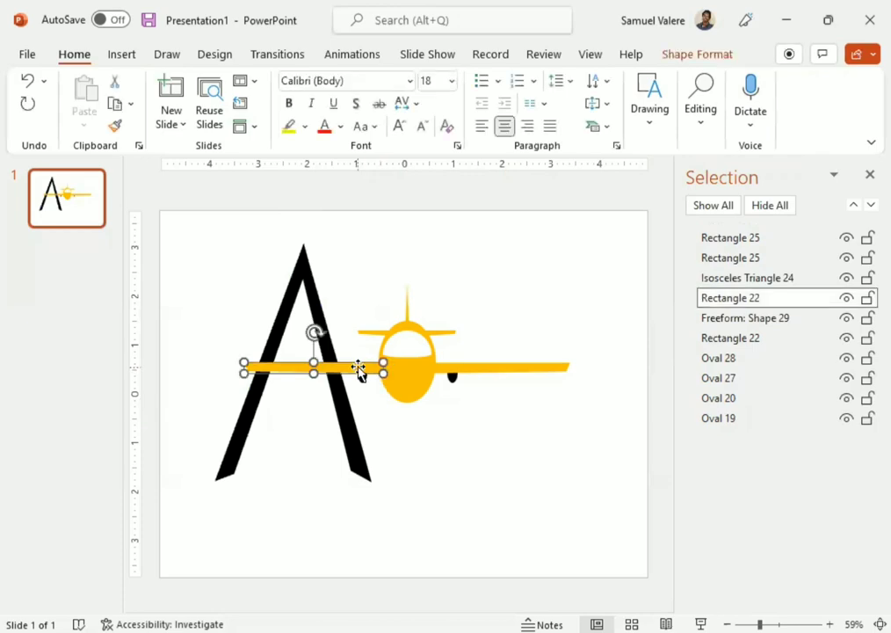
{"action": "left_click", "coordinate": [513, 366], "text": "shift"}
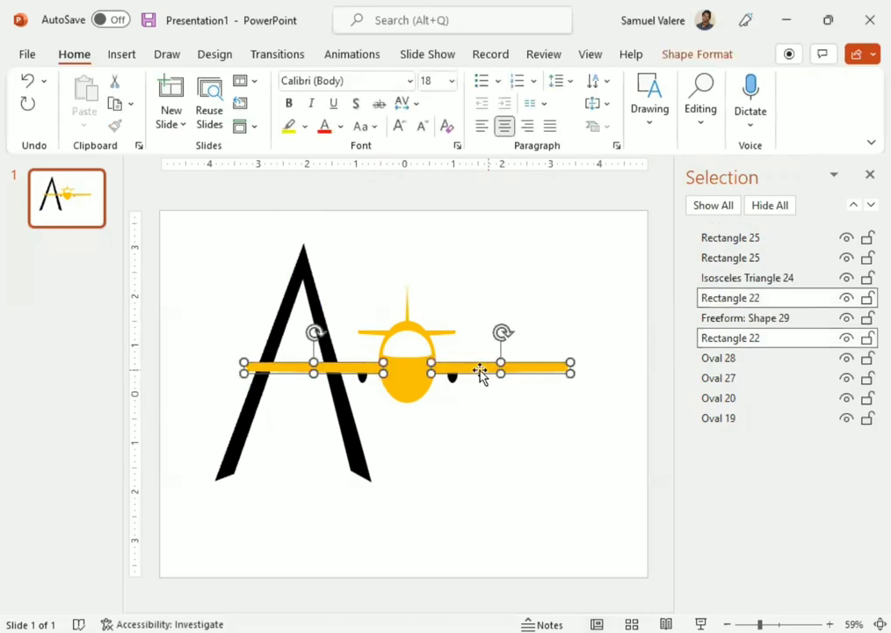
{"action": "left_click", "coordinate": [700, 56]}
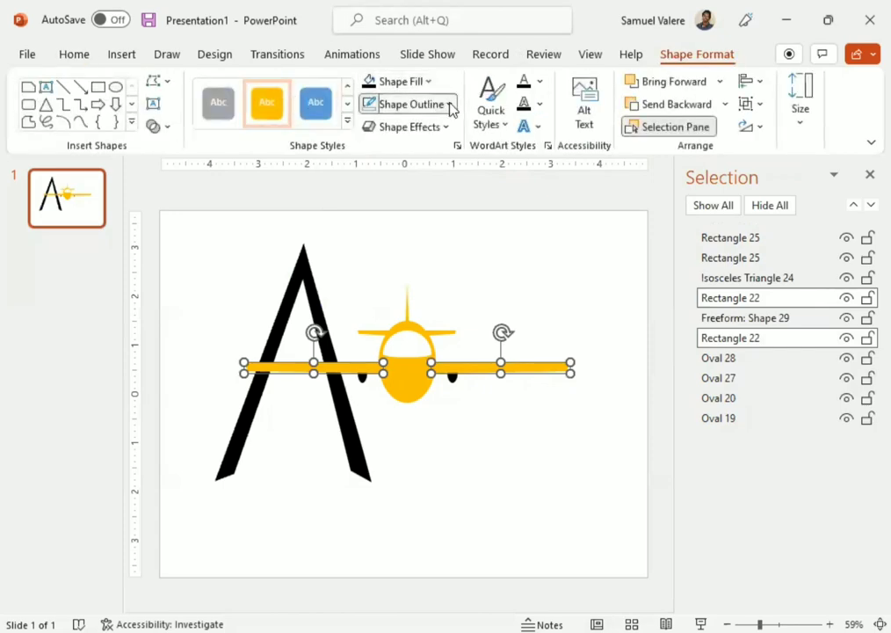
{"action": "left_click", "coordinate": [451, 108]}
{"action": "mouse_move", "coordinate": [435, 372]}
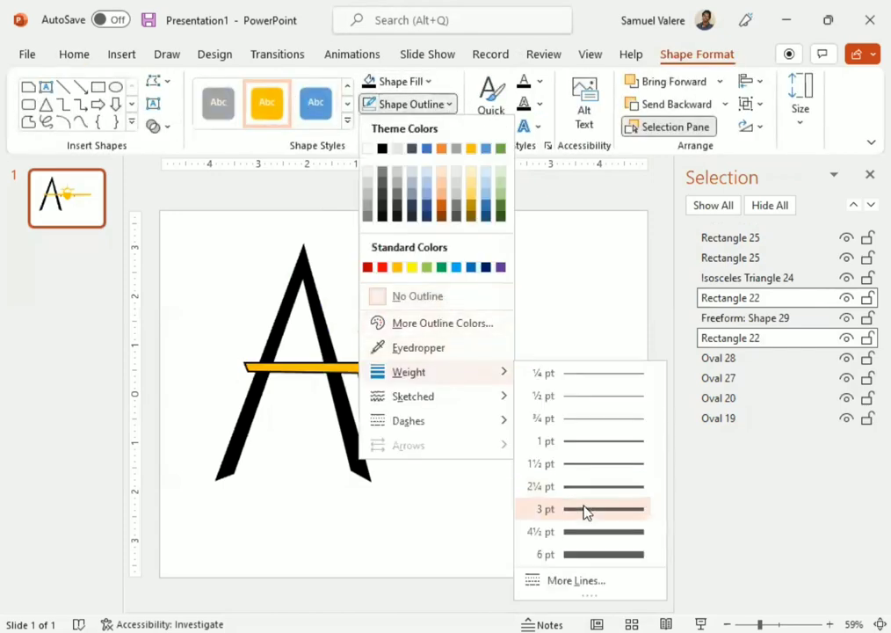
{"action": "left_click", "coordinate": [427, 299]}
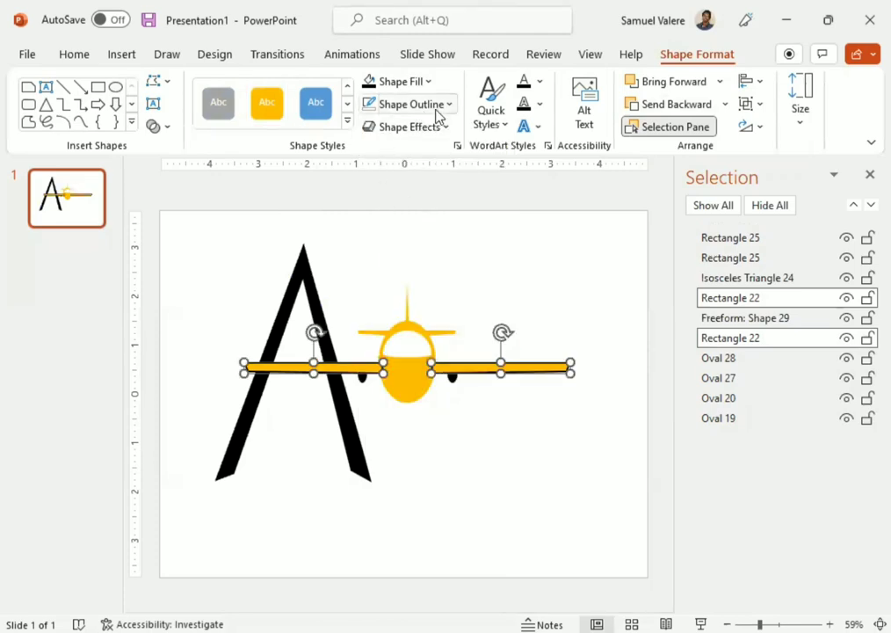
{"action": "left_click", "coordinate": [453, 105]}
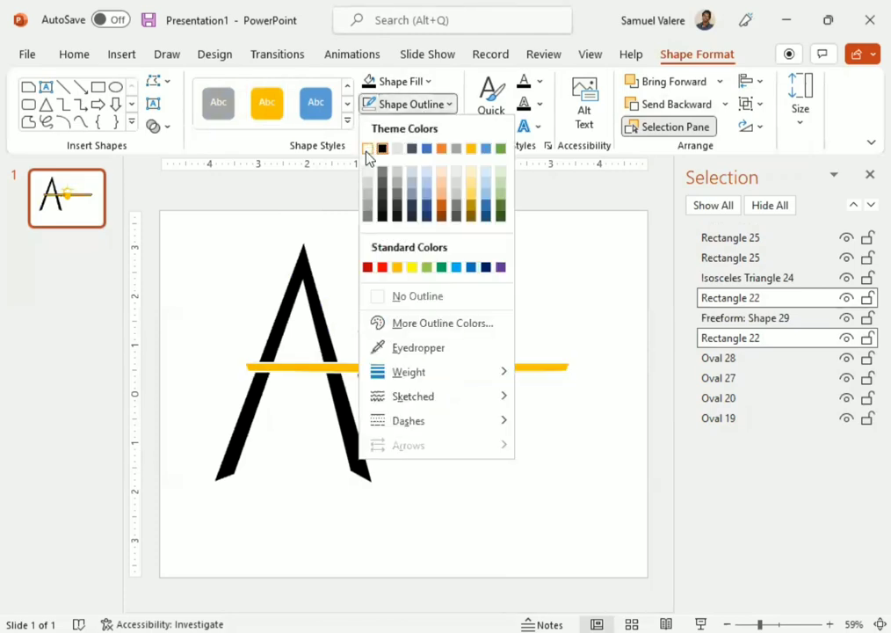
{"action": "left_click", "coordinate": [367, 149]}
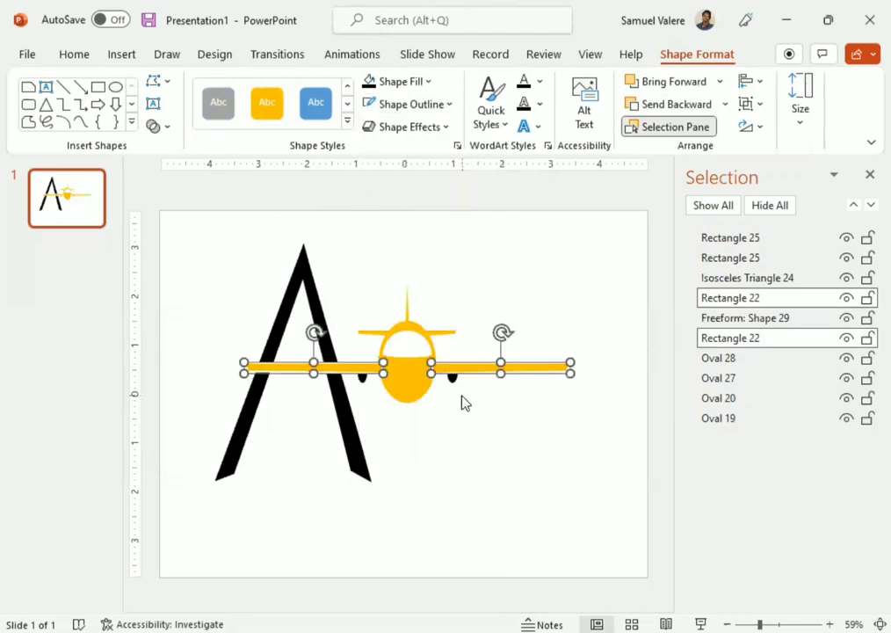
{"action": "key", "text": "Escape"}
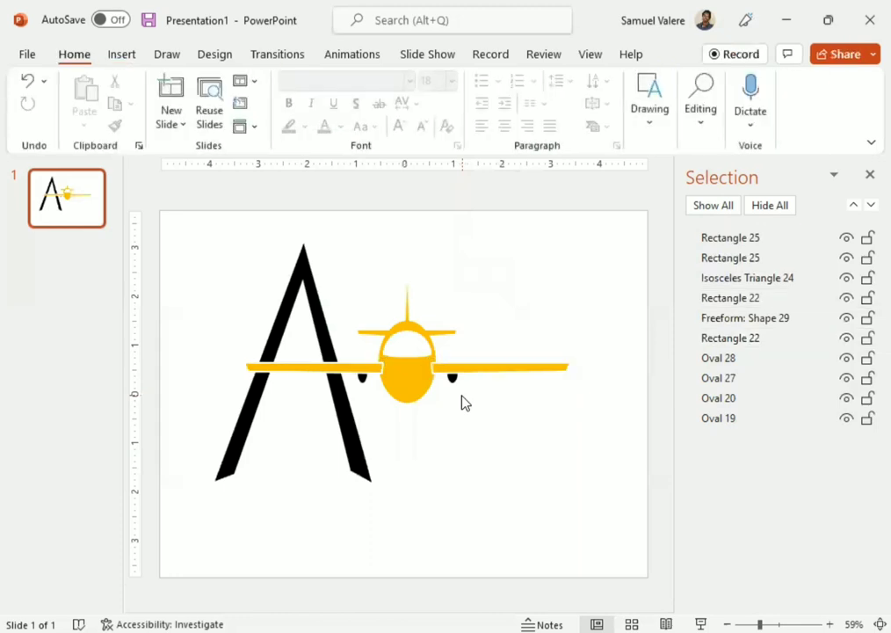
Send both wing bars back three layers, behind the engine ovals.
{"action": "left_click", "coordinate": [483, 367]}
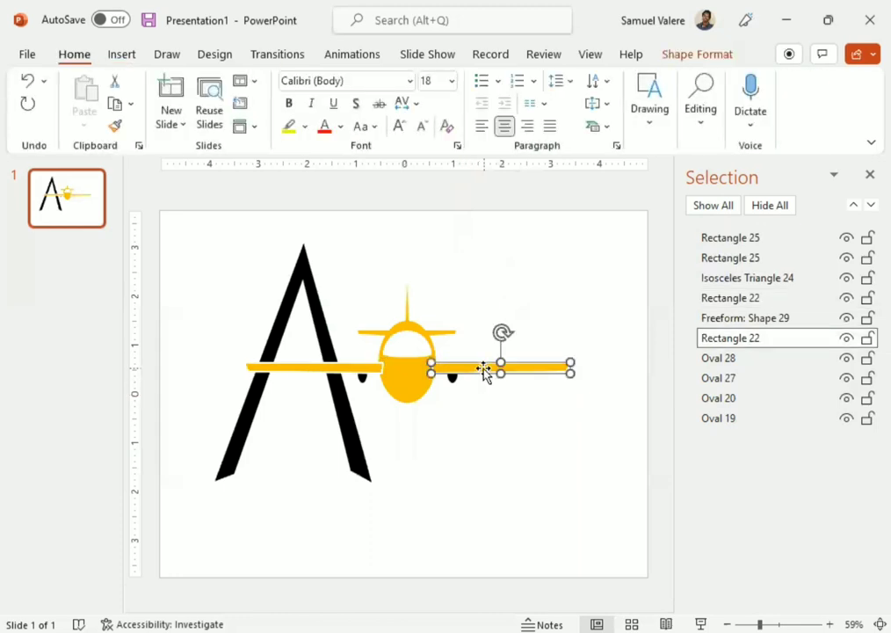
{"action": "left_click", "coordinate": [312, 369], "text": "shift"}
{"action": "left_click", "coordinate": [687, 54]}
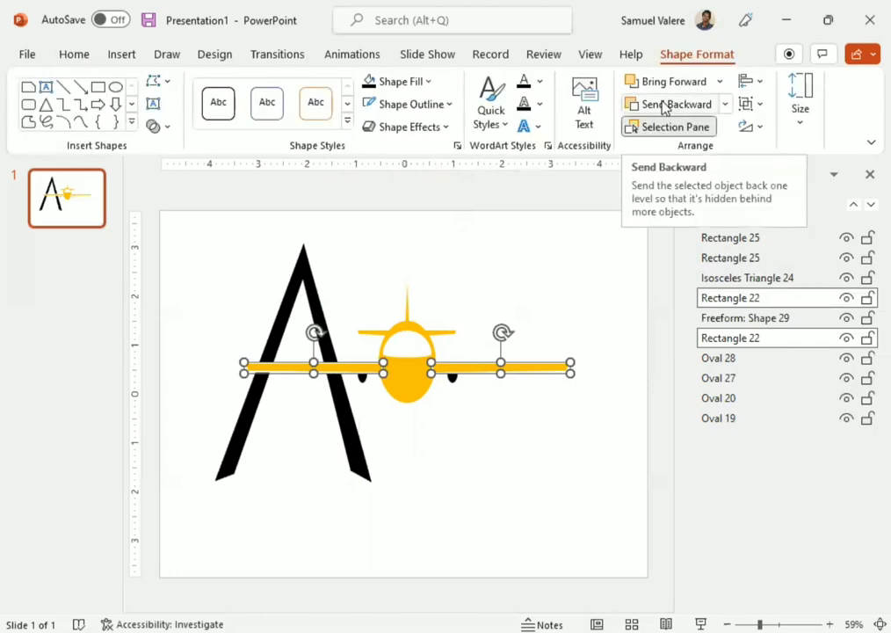
{"action": "left_click", "coordinate": [663, 105]}
{"action": "left_click", "coordinate": [665, 105]}
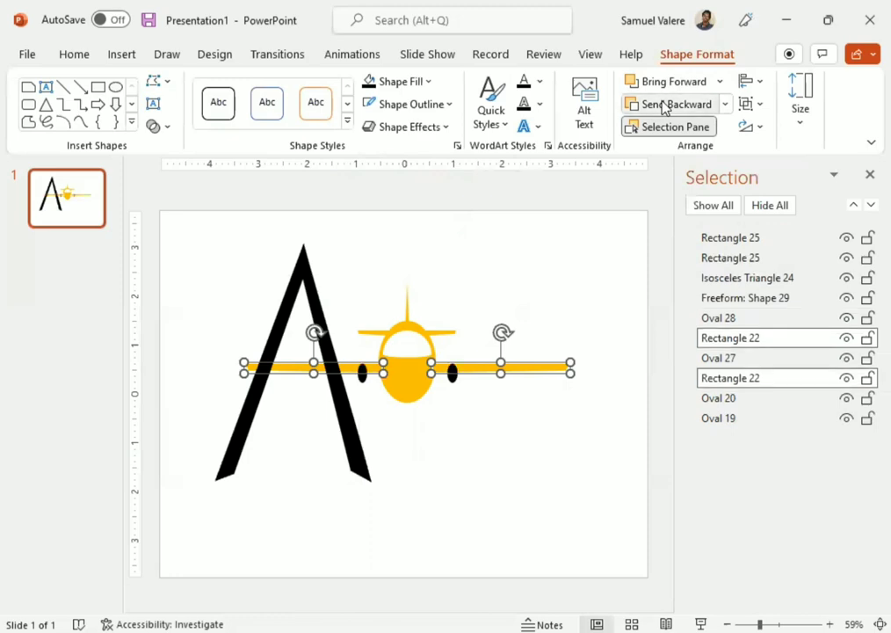
{"action": "left_click", "coordinate": [665, 105]}
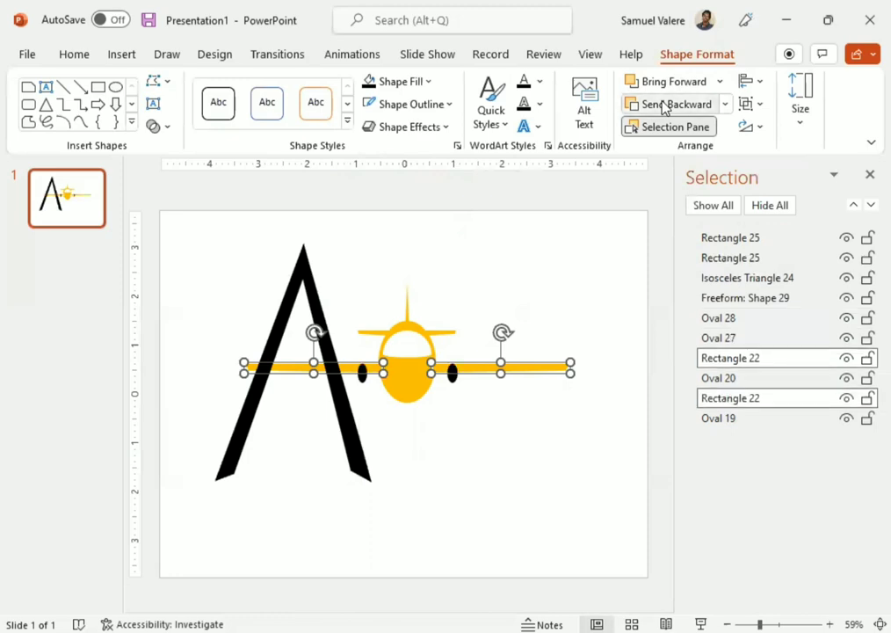
{"action": "left_click", "coordinate": [561, 403]}
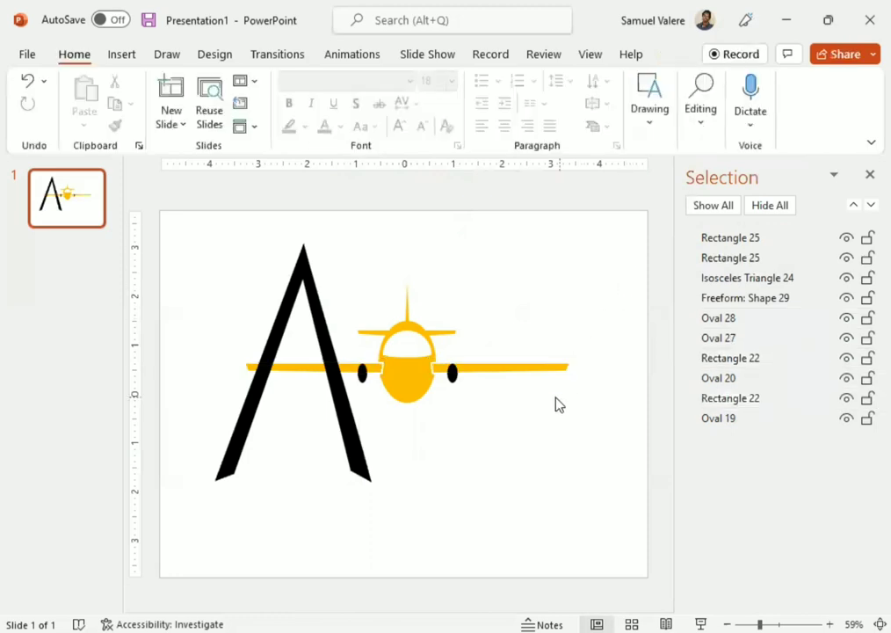
Bring the yellow plane body forward three layers so it covers the wing.
{"action": "left_click", "coordinate": [416, 382]}
{"action": "left_click", "coordinate": [680, 57]}
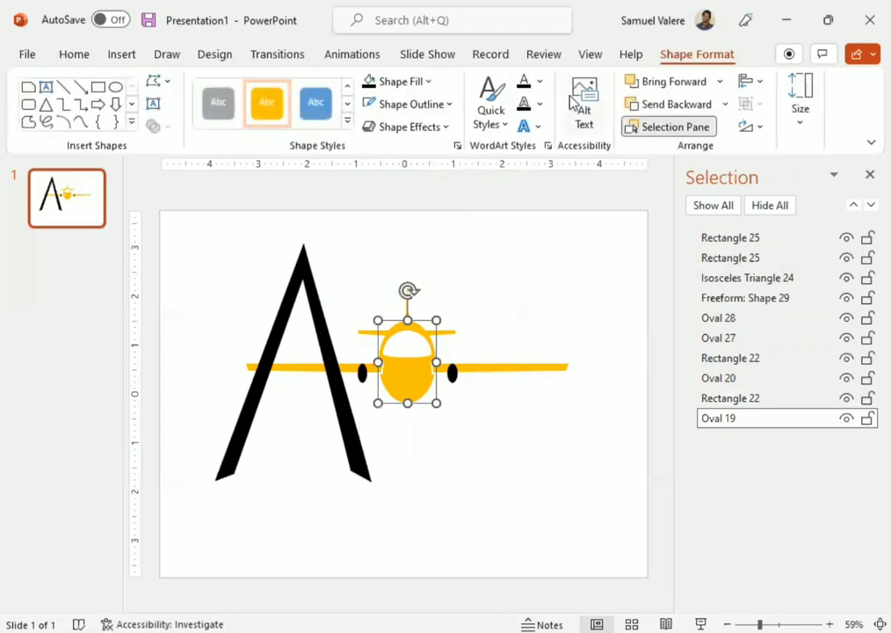
{"action": "left_click", "coordinate": [666, 86]}
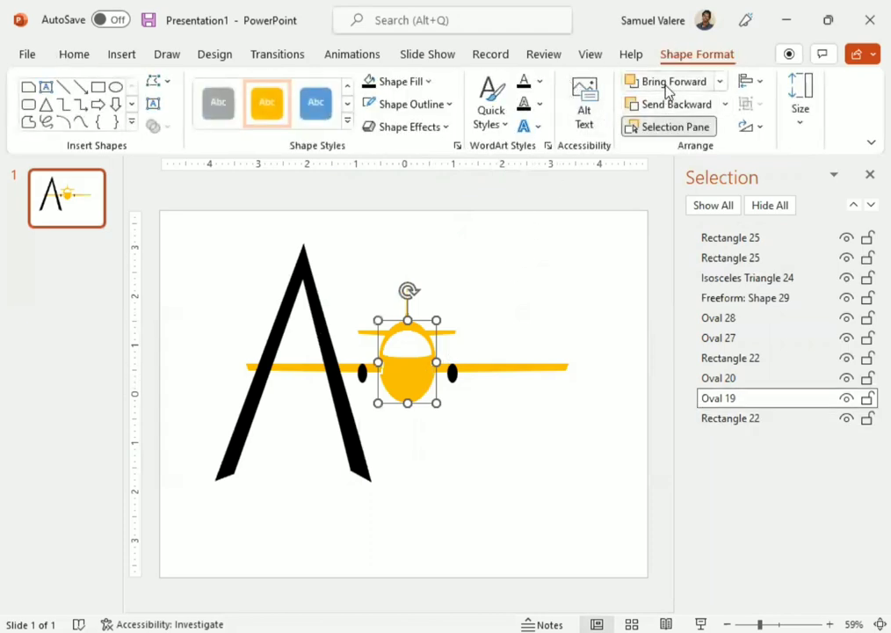
{"action": "left_click", "coordinate": [666, 86]}
{"action": "left_click", "coordinate": [666, 86]}
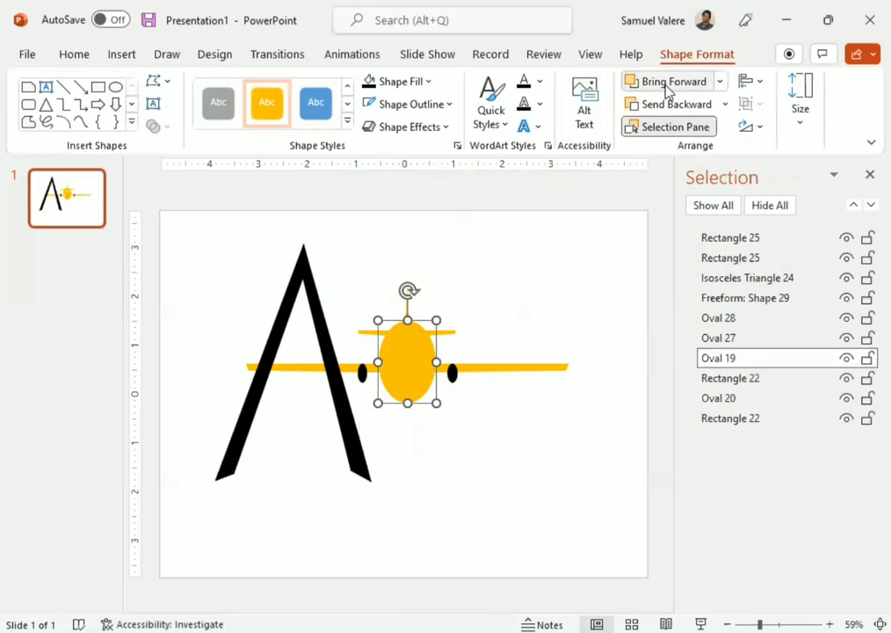
Bring the cockpit window oval forward two layers, above the body.
{"action": "left_click", "coordinate": [729, 340]}
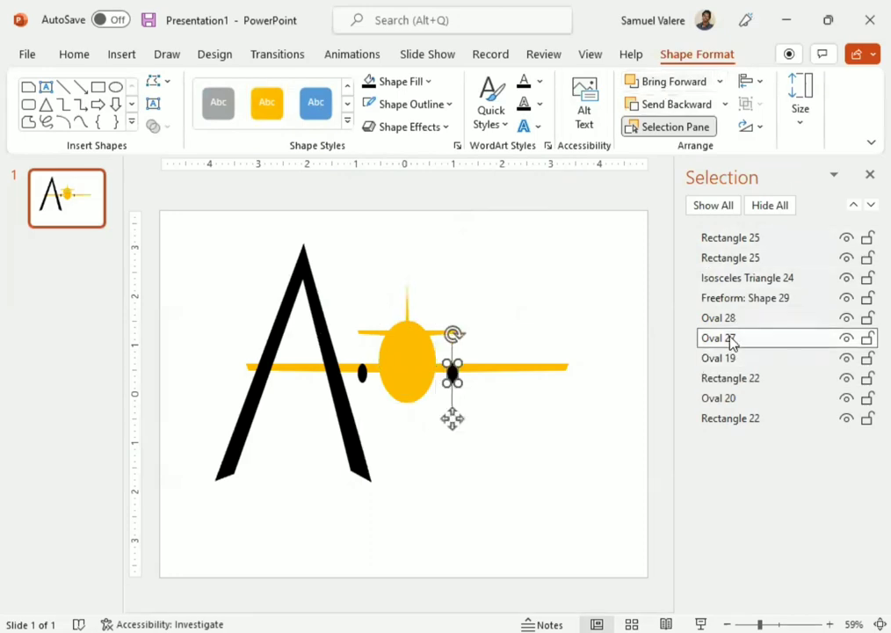
{"action": "left_click", "coordinate": [731, 320]}
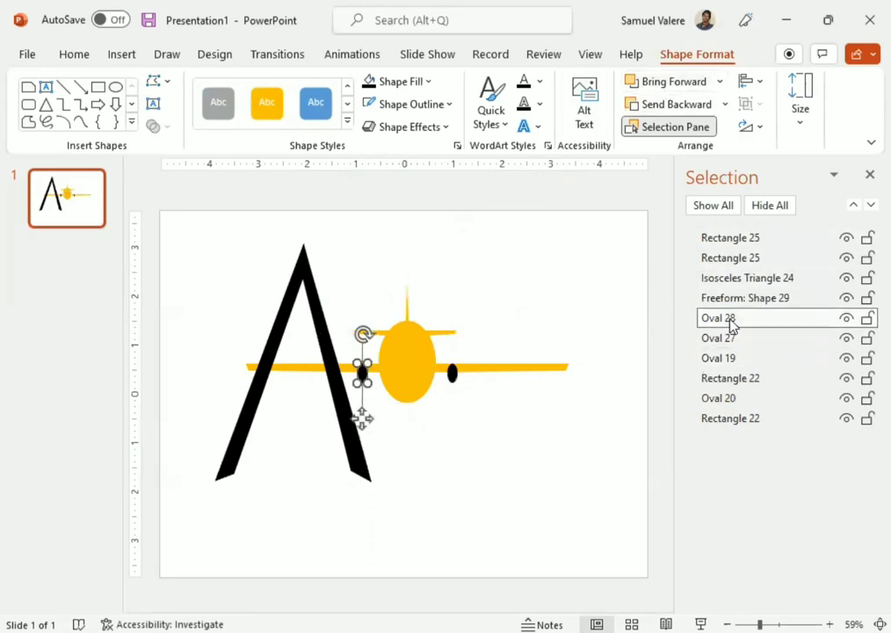
{"action": "left_click", "coordinate": [727, 378]}
{"action": "left_click", "coordinate": [725, 398]}
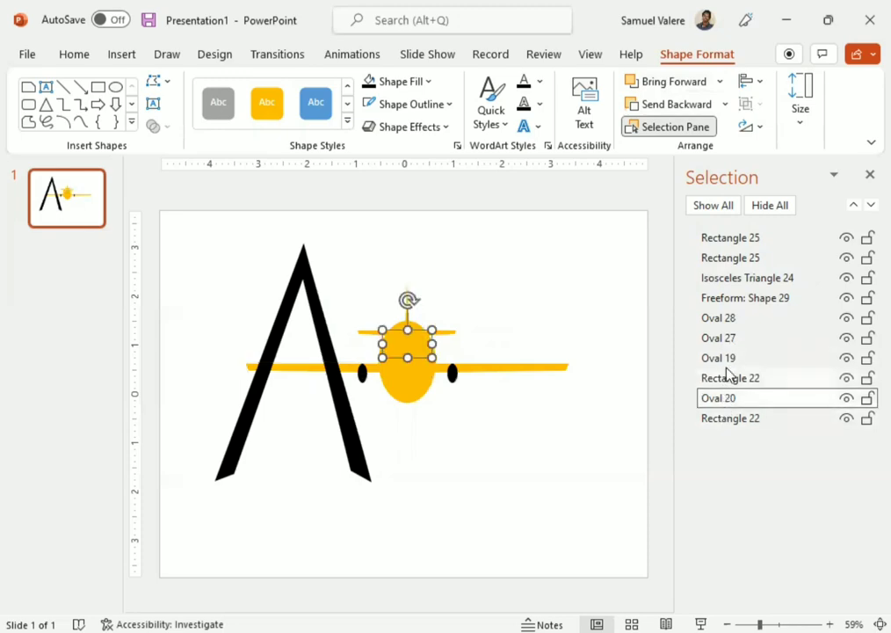
{"action": "left_click", "coordinate": [673, 84]}
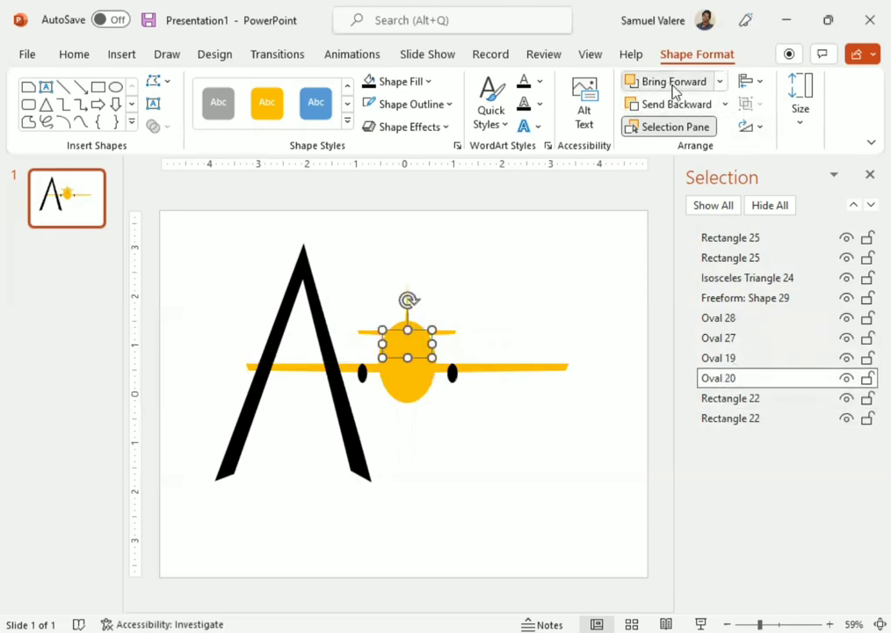
{"action": "left_click", "coordinate": [673, 83]}
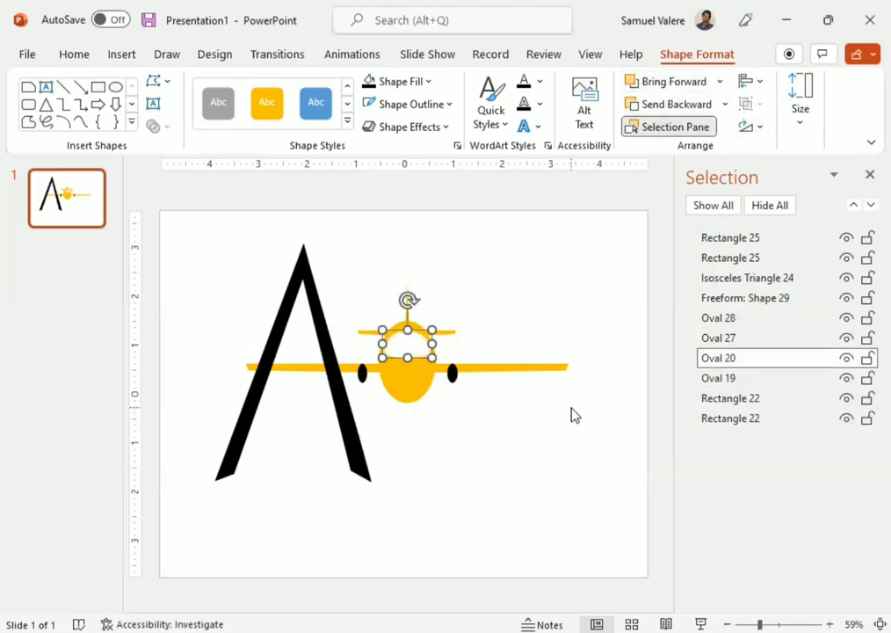
{"action": "left_click", "coordinate": [573, 413]}
Send both engine ovals back four layers, beneath both wings.
{"action": "left_click", "coordinate": [452, 370]}
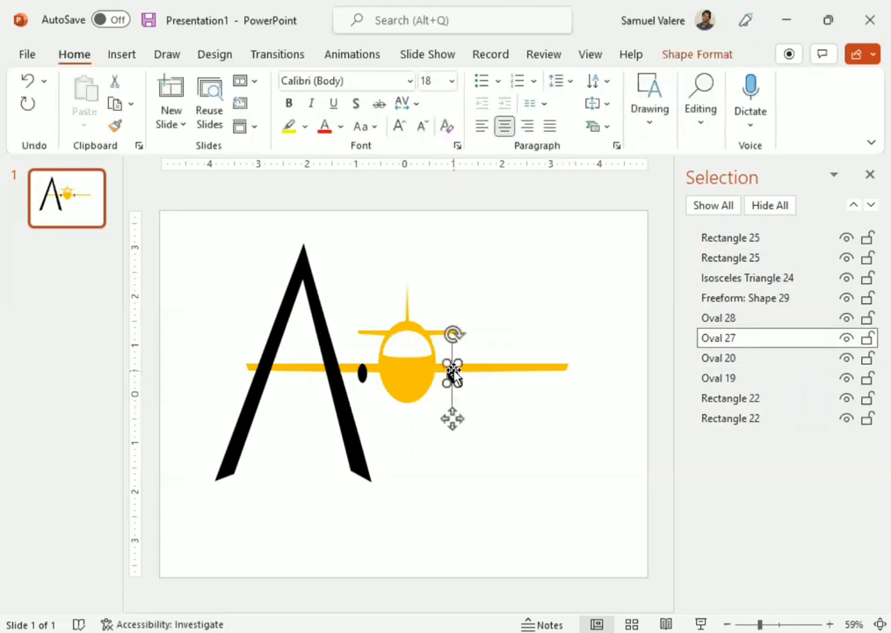
{"action": "left_click", "coordinate": [362, 373], "text": "shift"}
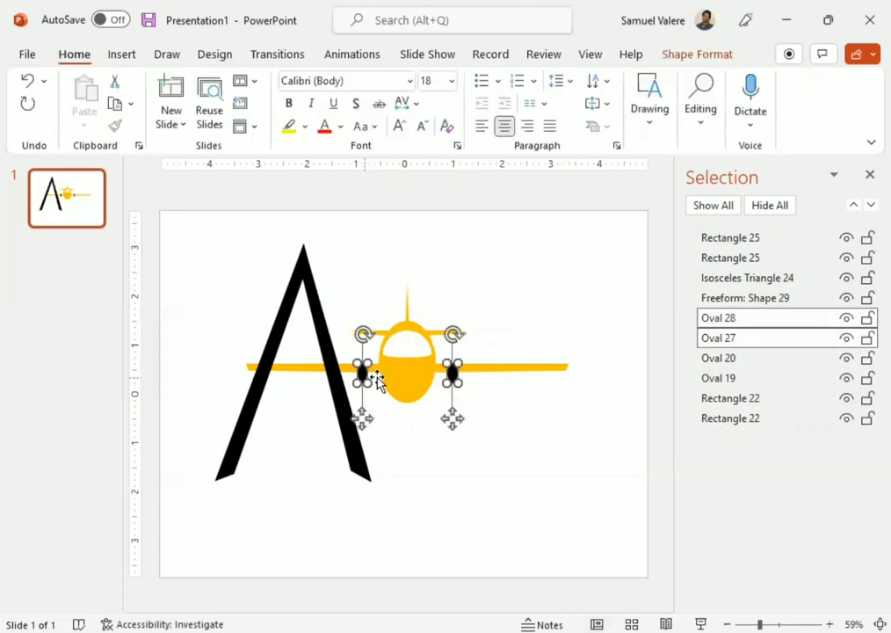
{"action": "left_click", "coordinate": [731, 55]}
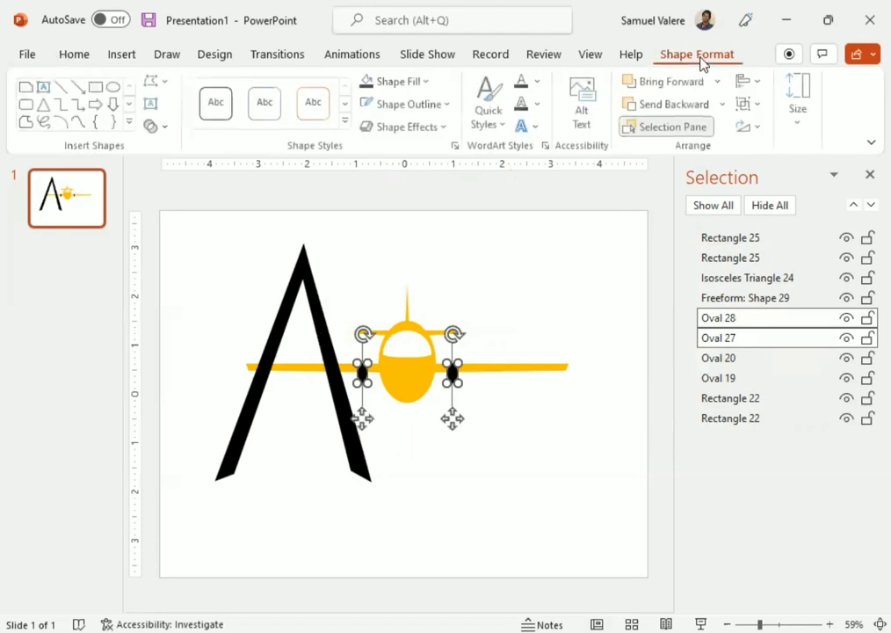
{"action": "left_click", "coordinate": [673, 103]}
{"action": "left_click", "coordinate": [673, 103]}
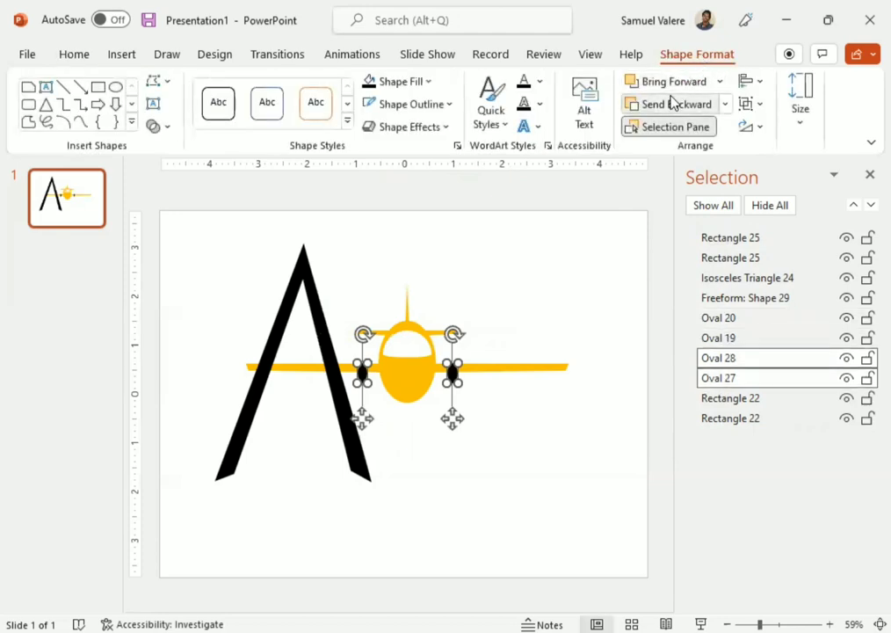
{"action": "left_click", "coordinate": [673, 102]}
{"action": "left_click", "coordinate": [673, 103]}
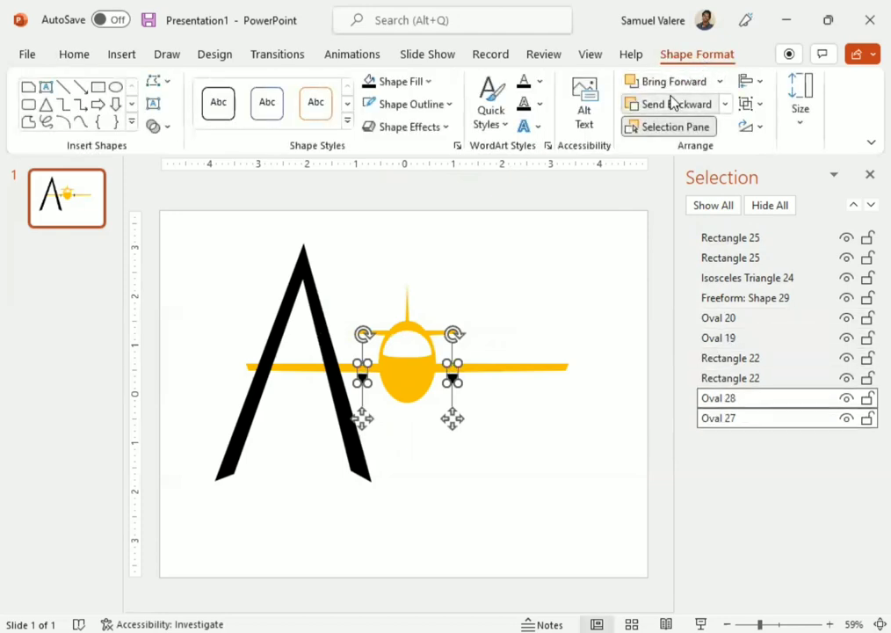
{"action": "left_click", "coordinate": [596, 422]}
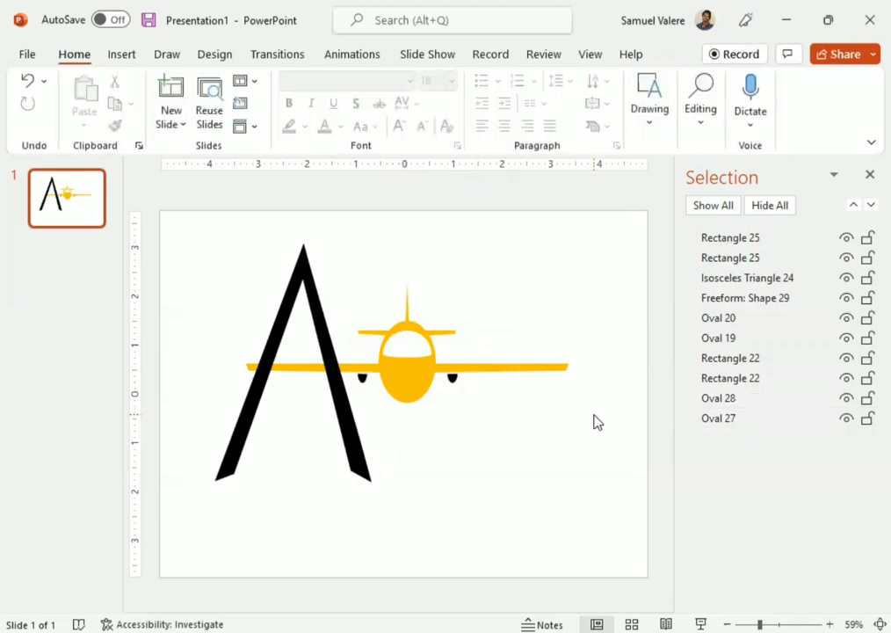
{"action": "left_click", "coordinate": [341, 414]}
Send the letter A back three layers so it sits below the upper wing bar.
{"action": "left_click", "coordinate": [688, 52]}
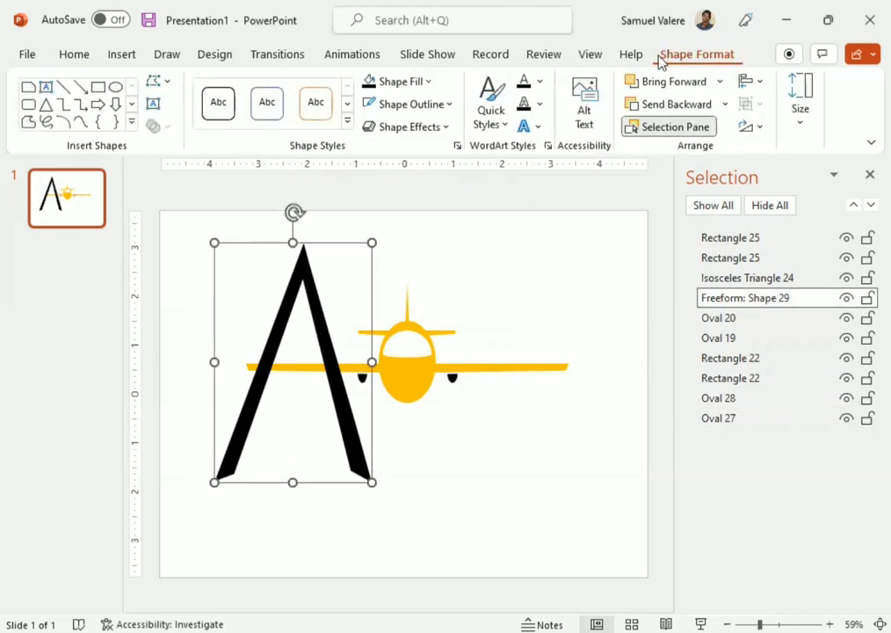
{"action": "left_click", "coordinate": [665, 105]}
{"action": "left_click", "coordinate": [665, 104]}
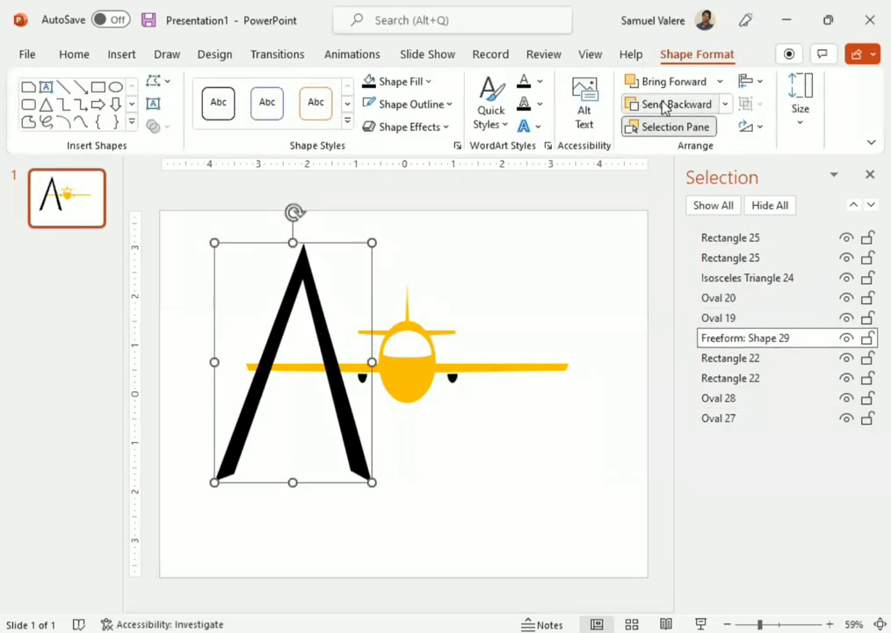
{"action": "left_click", "coordinate": [665, 105]}
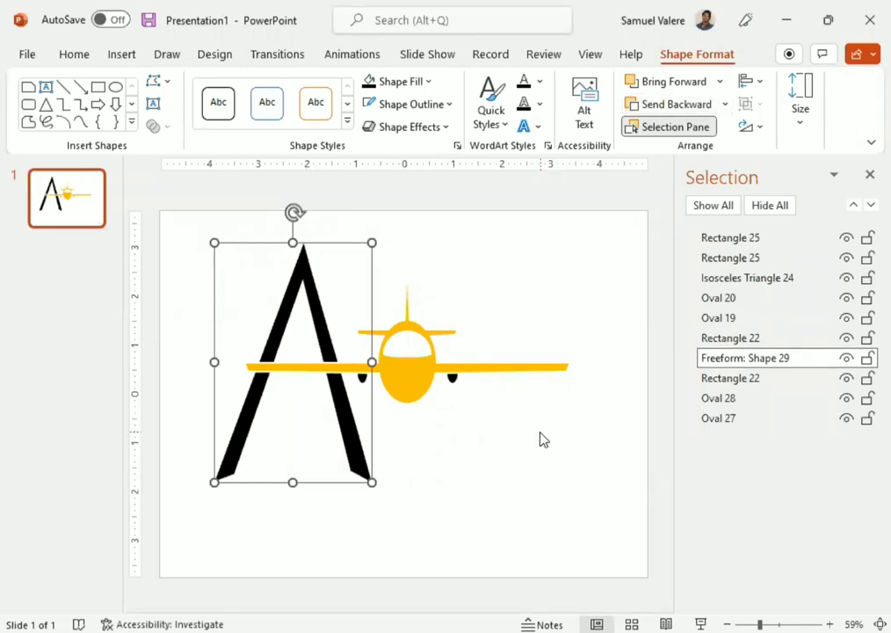
{"action": "left_click", "coordinate": [491, 434]}
{"action": "left_click", "coordinate": [503, 368]}
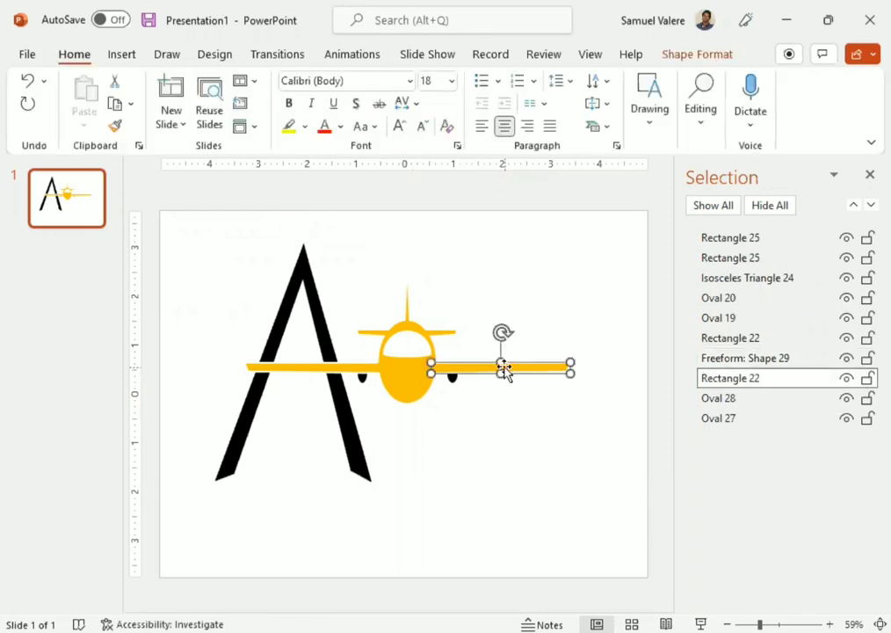
Group the engines, wing, body, cockpit window, triangle and upper bars into Group 30, excluding the A.
{"action": "left_click", "coordinate": [729, 400], "text": "ctrl"}
{"action": "left_click", "coordinate": [728, 419], "text": "ctrl"}
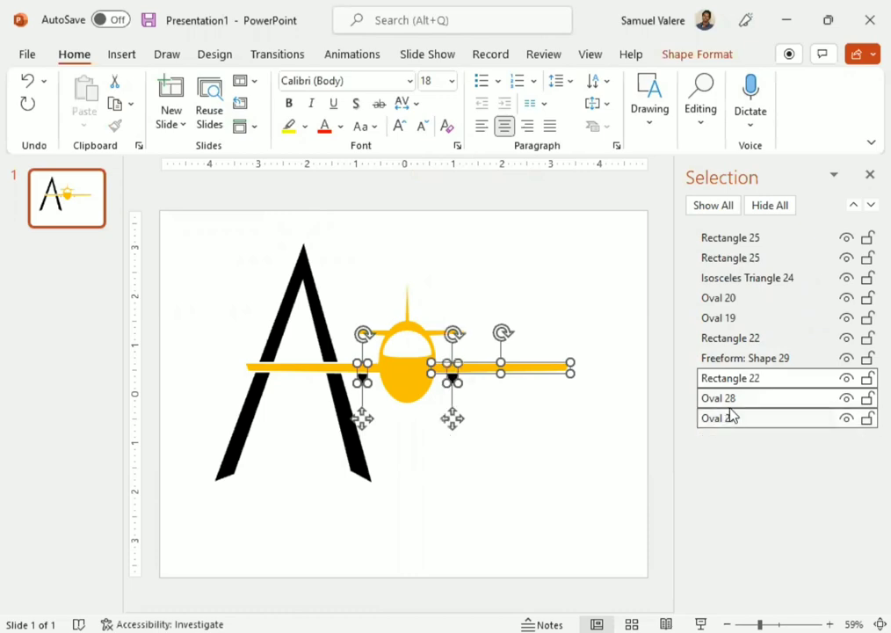
{"action": "left_click", "coordinate": [744, 361], "text": "ctrl"}
{"action": "left_click", "coordinate": [744, 360], "text": "ctrl"}
{"action": "left_click", "coordinate": [728, 338], "text": "ctrl"}
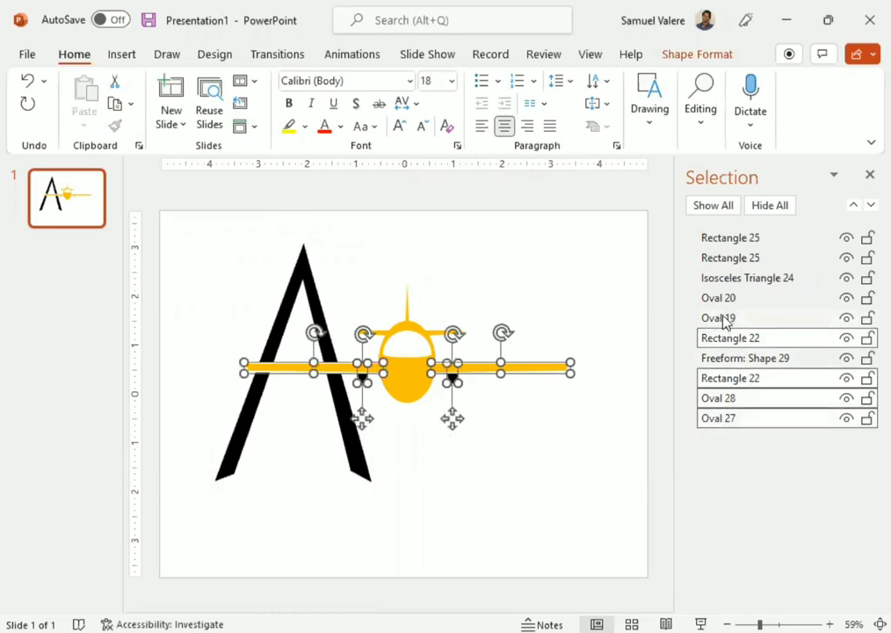
{"action": "left_click", "coordinate": [725, 319], "text": "ctrl"}
{"action": "left_click", "coordinate": [728, 298], "text": "ctrl"}
{"action": "left_click", "coordinate": [729, 278], "text": "ctrl"}
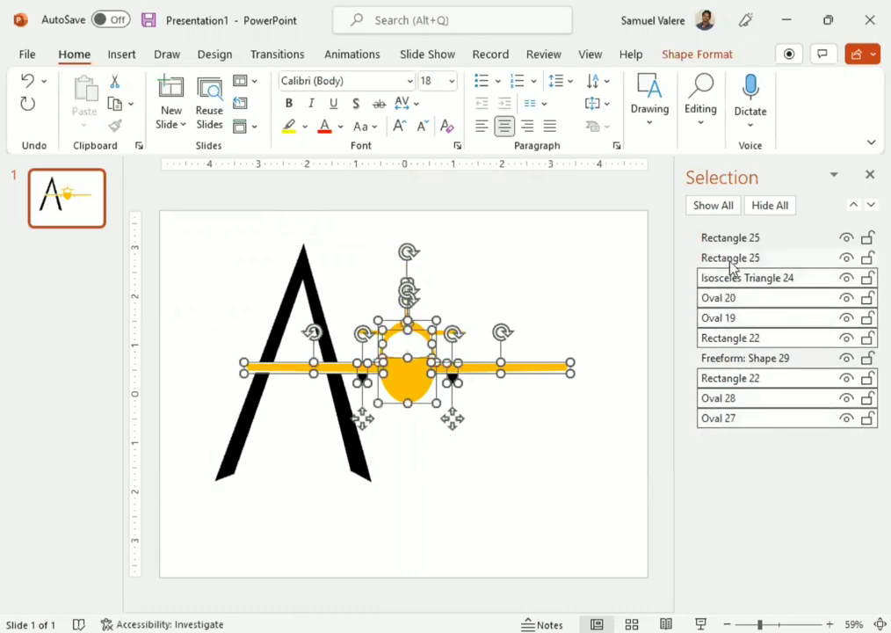
{"action": "left_click", "coordinate": [729, 258], "text": "ctrl"}
{"action": "left_click", "coordinate": [728, 238], "text": "ctrl"}
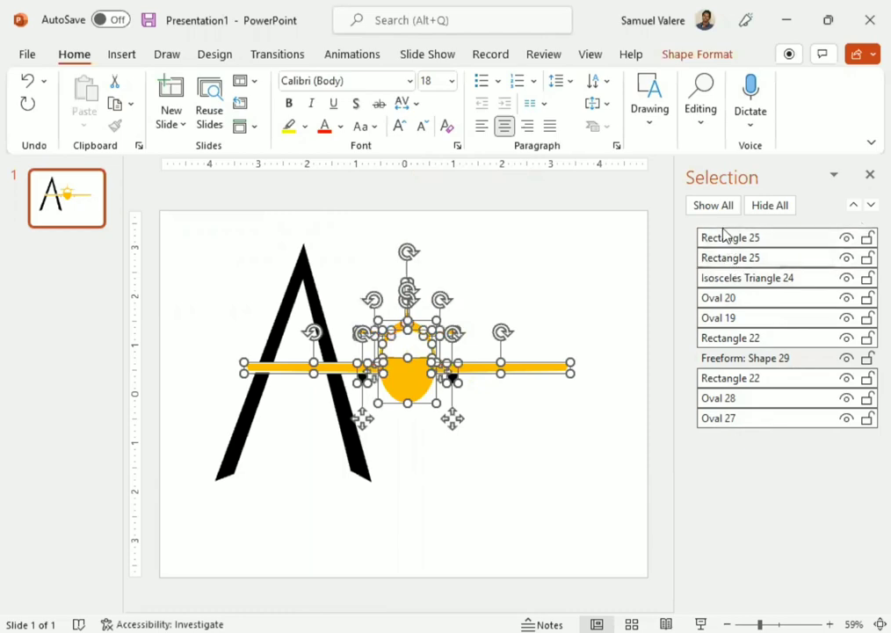
{"action": "left_click", "coordinate": [681, 54]}
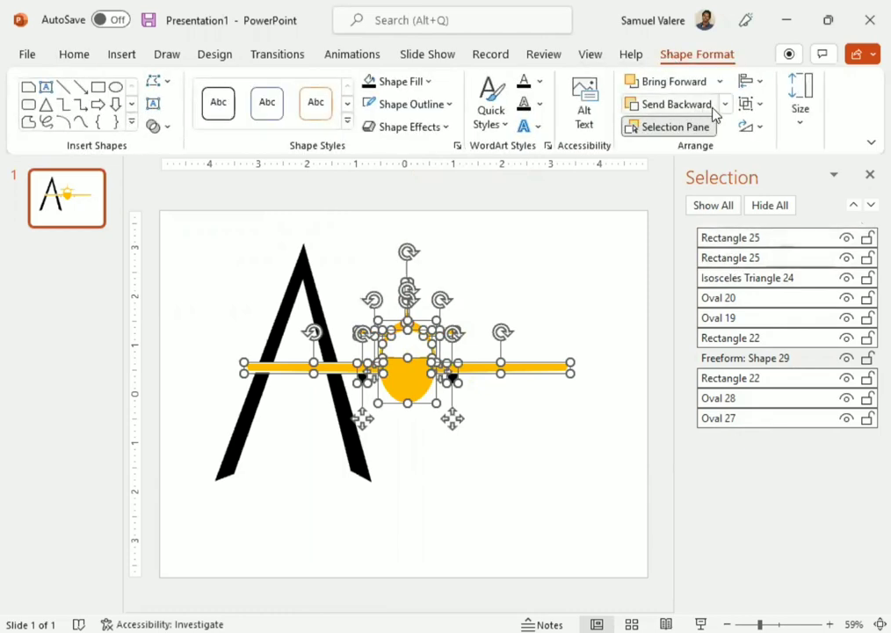
{"action": "left_click", "coordinate": [754, 104]}
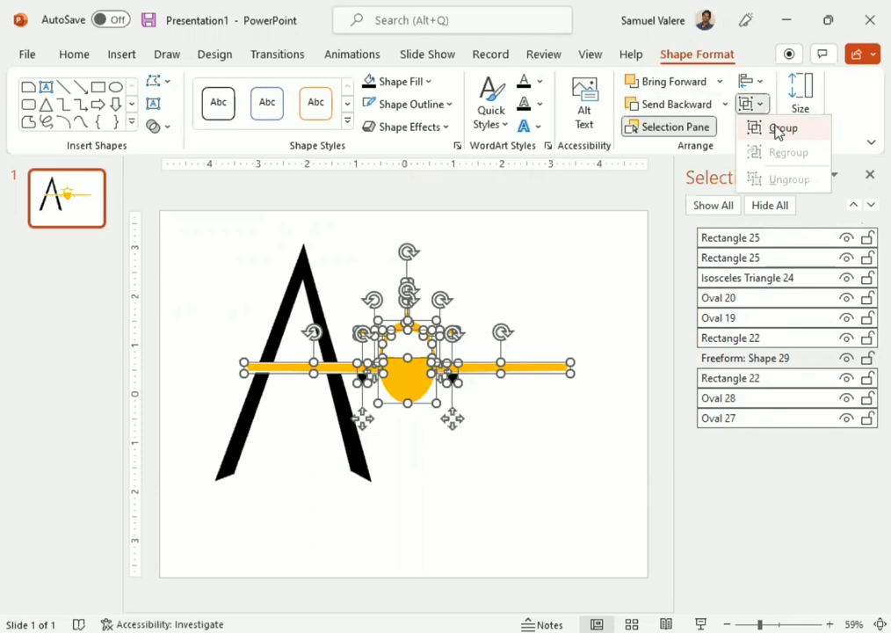
{"action": "left_click", "coordinate": [776, 129]}
{"action": "left_click", "coordinate": [527, 447]}
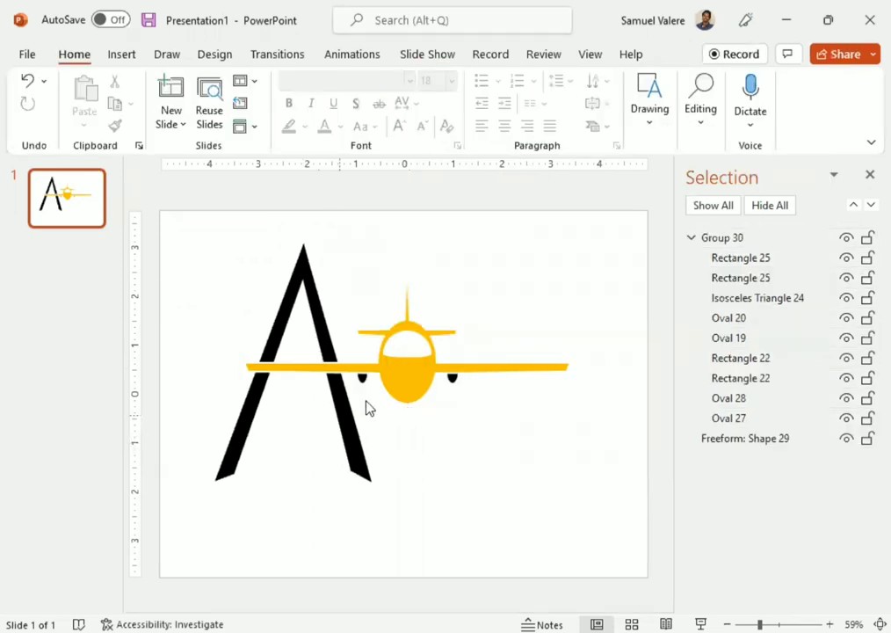
Confirm the letter A and the airplane group select as separate objects.
{"action": "left_click", "coordinate": [344, 420]}
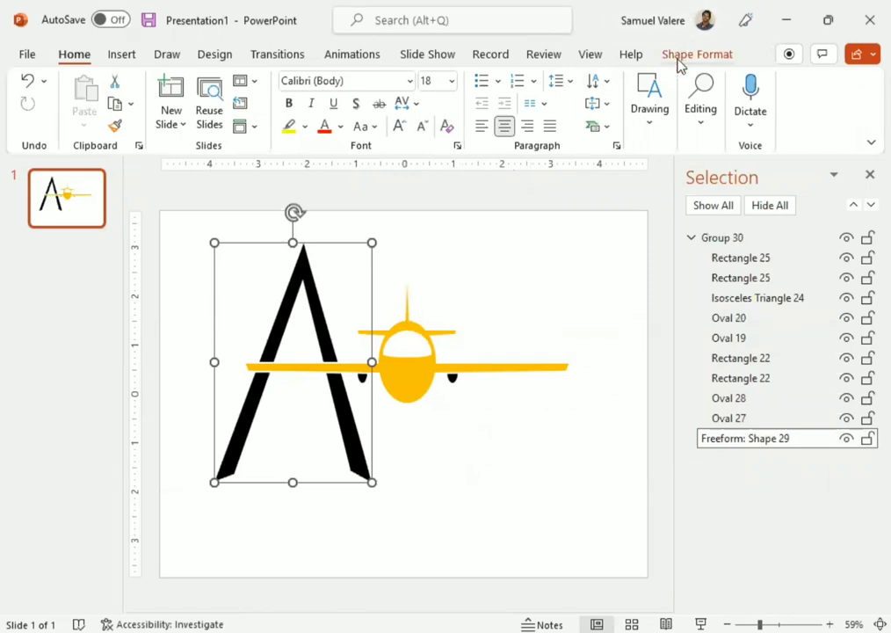
{"action": "left_click", "coordinate": [417, 364]}
{"action": "left_click", "coordinate": [469, 447]}
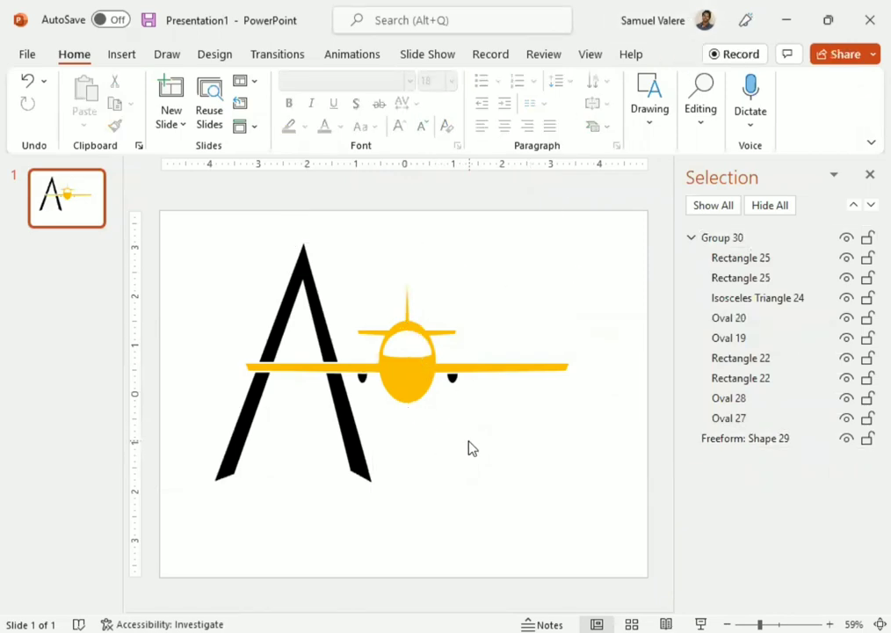